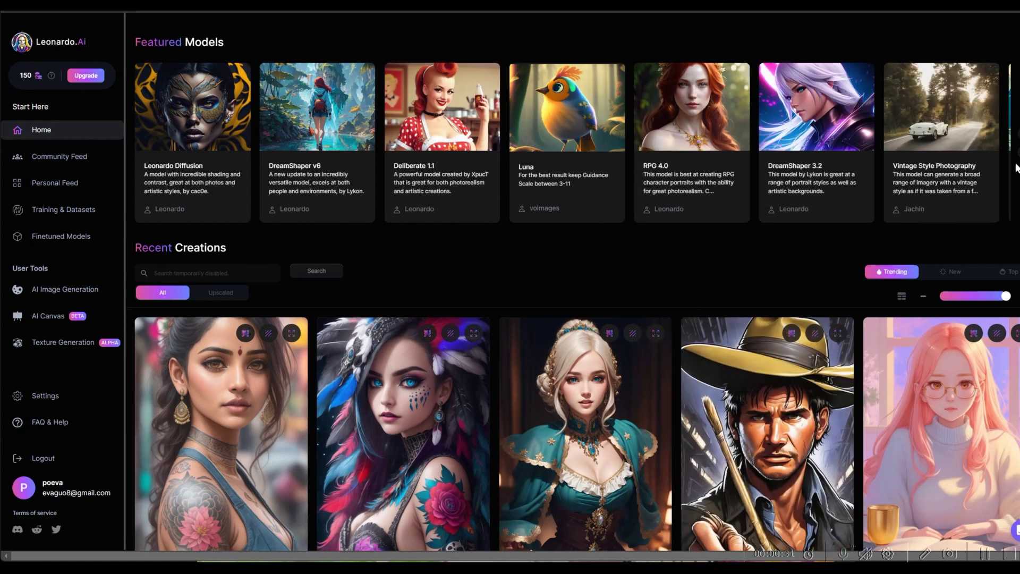
- Scroll Recent Creations down to the watercolor Hercules portrait and open its details
scroll(709, 287, down, 5)
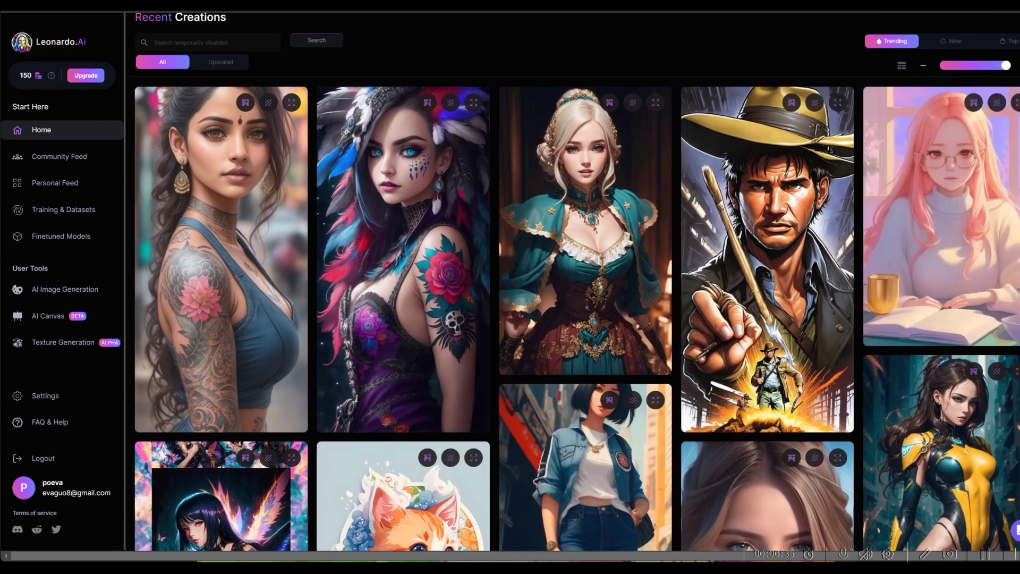
scroll(577, 313, down, 8)
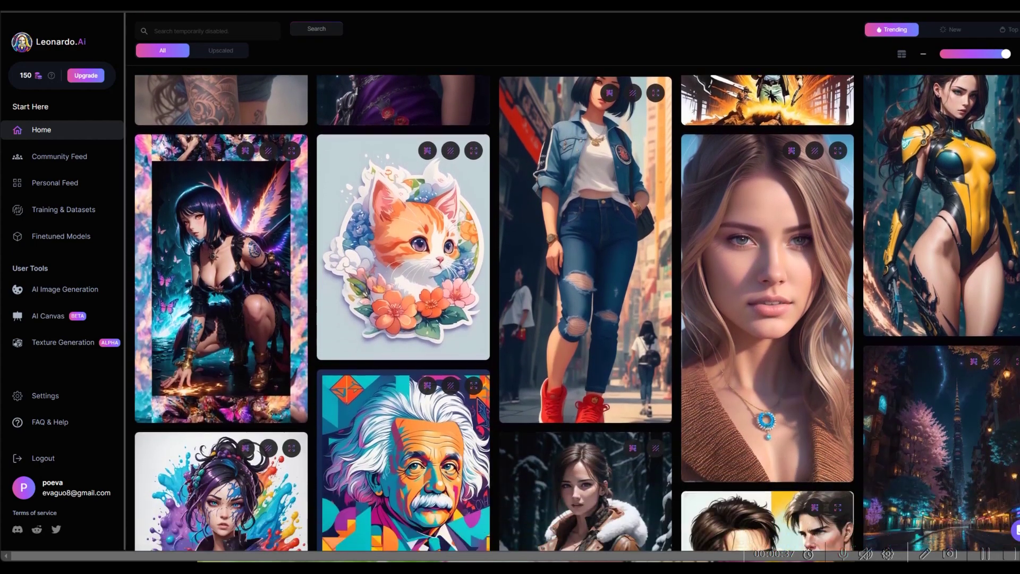
scroll(577, 316, down, 7)
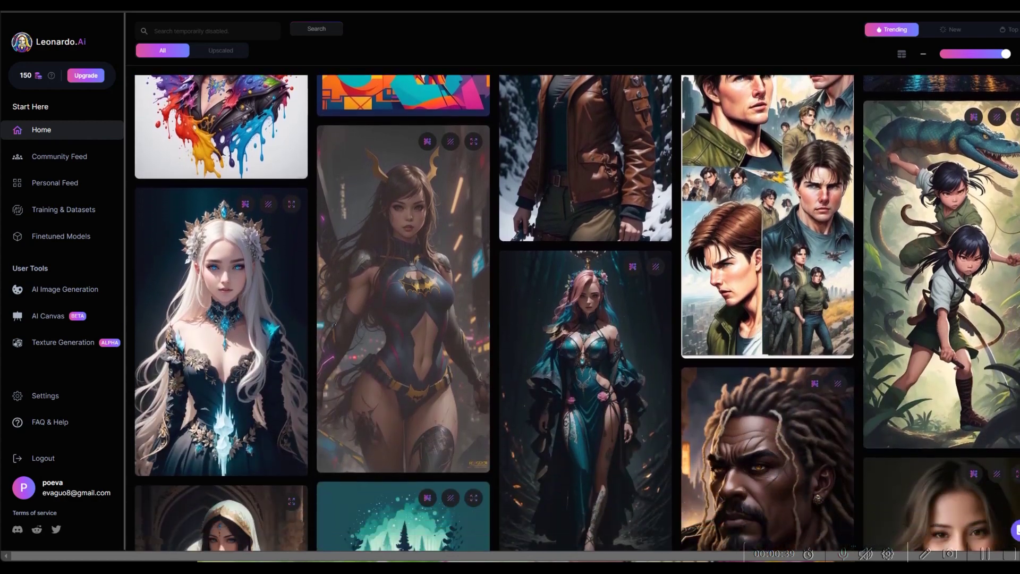
scroll(577, 314, down, 5)
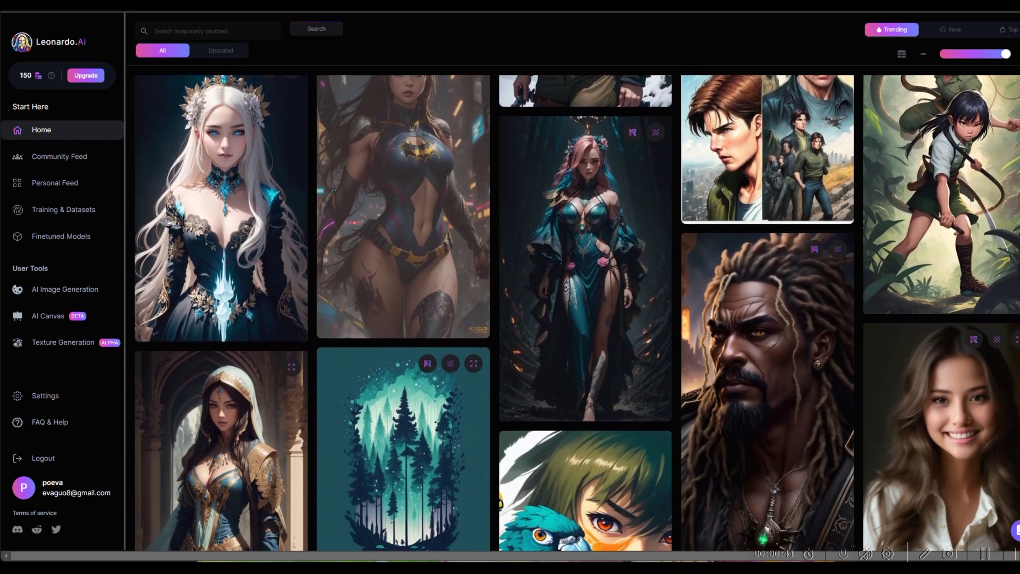
scroll(577, 314, down, 7)
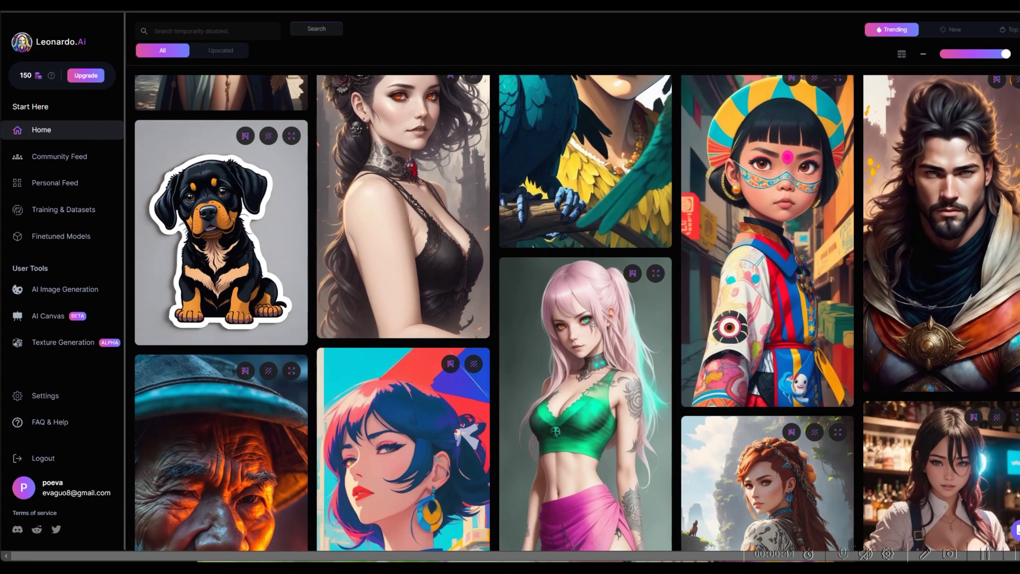
click(1008, 296)
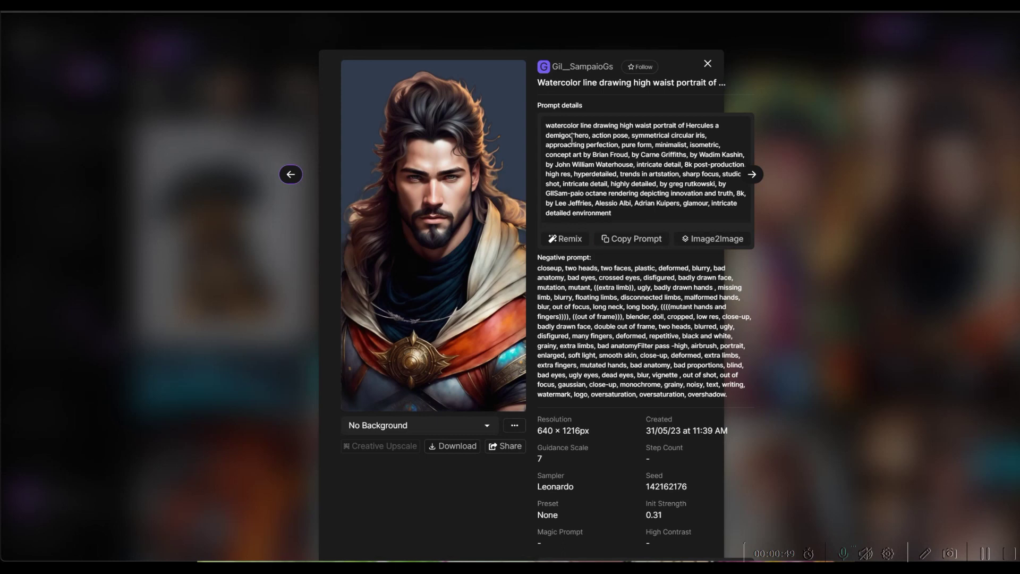
- Copy the Hercules prompt, review its RPG 4.0, 640 × 1216 settings, and remix it
click(631, 239)
scroll(522, 289, down, 3)
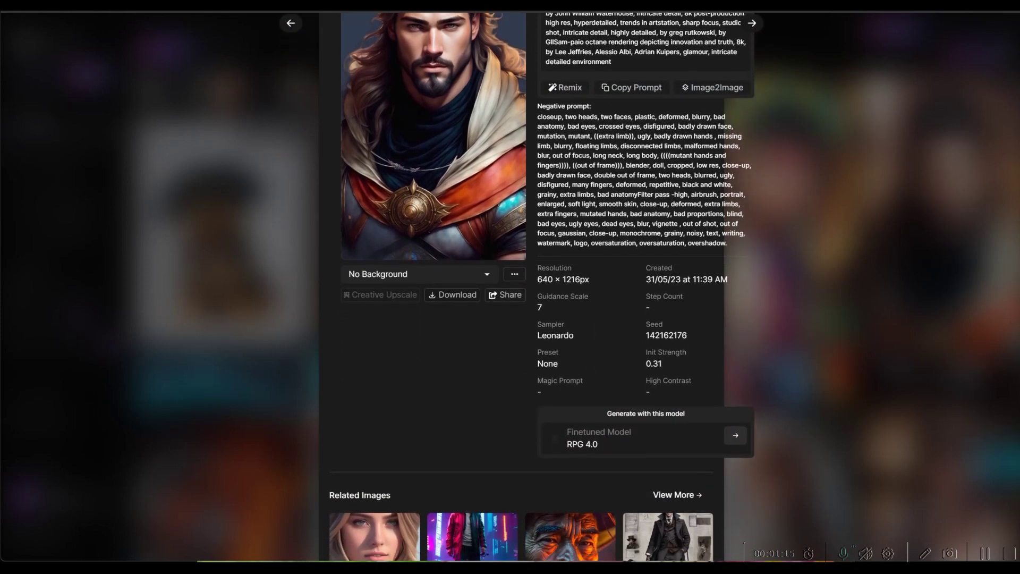
scroll(521, 287, up, 1)
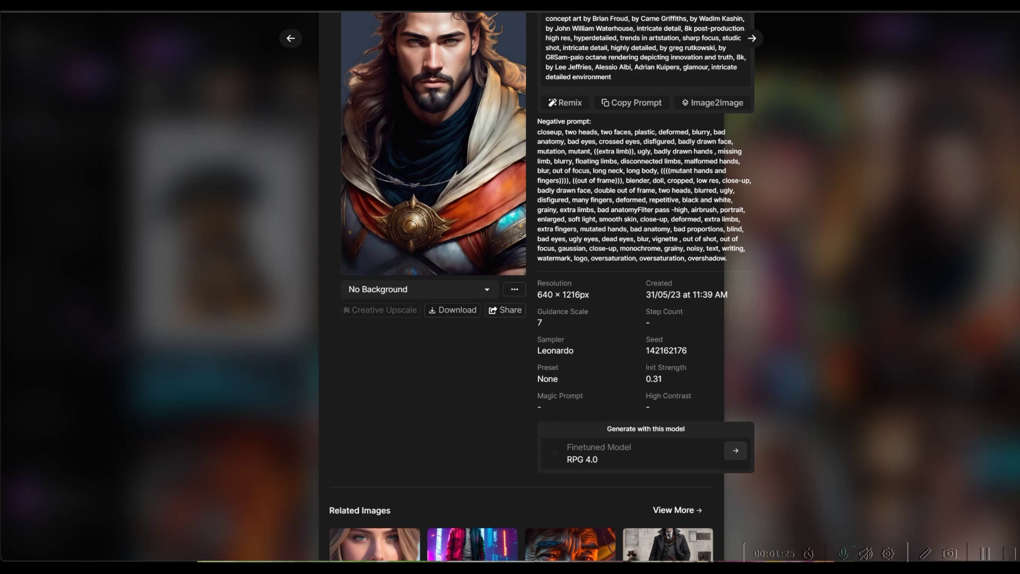
scroll(532, 287, up, 3)
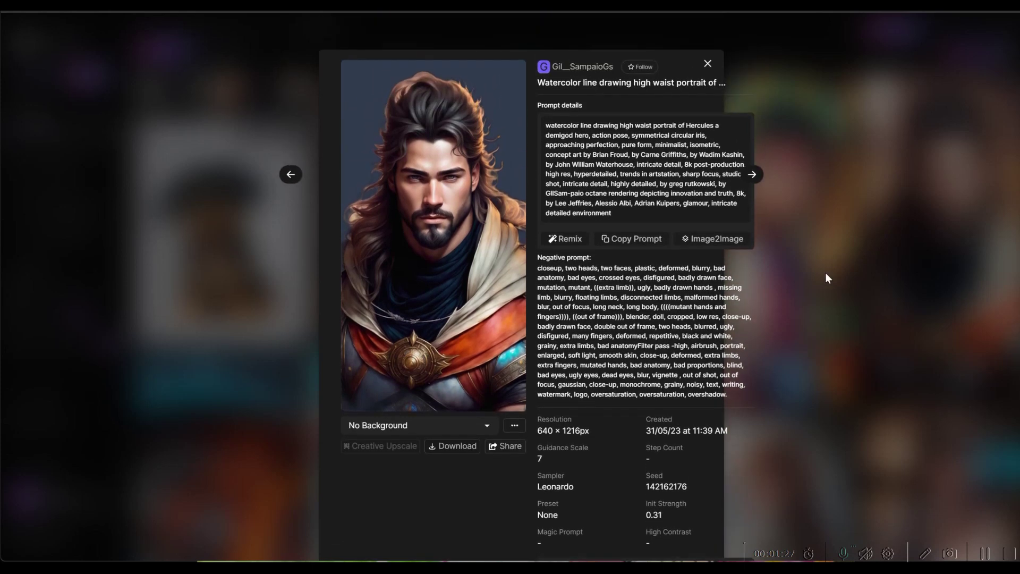
click(567, 243)
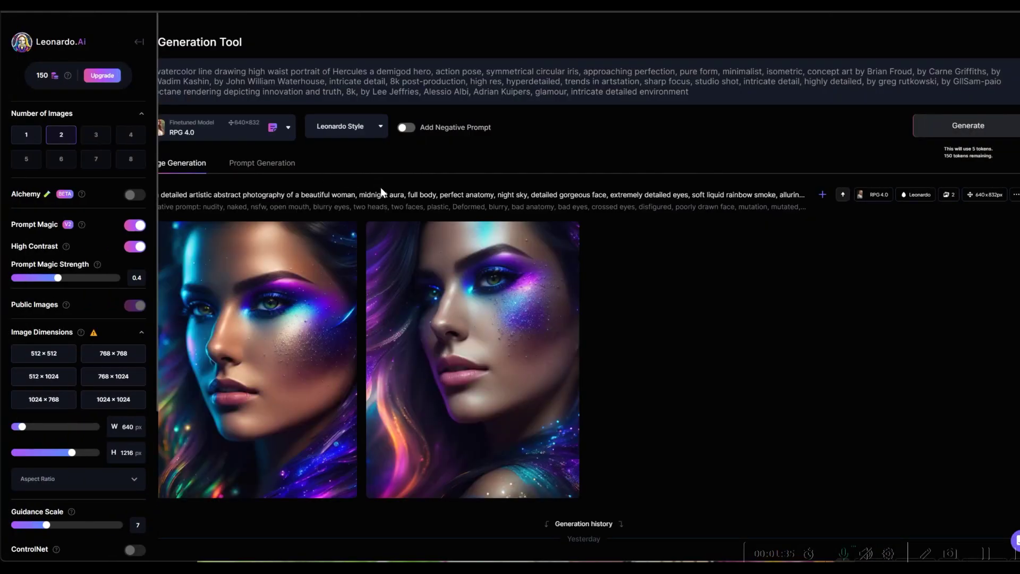
- Replace RPG 4.0 with the DreamShaper v5 platform model for the Hercules prompt
click(288, 131)
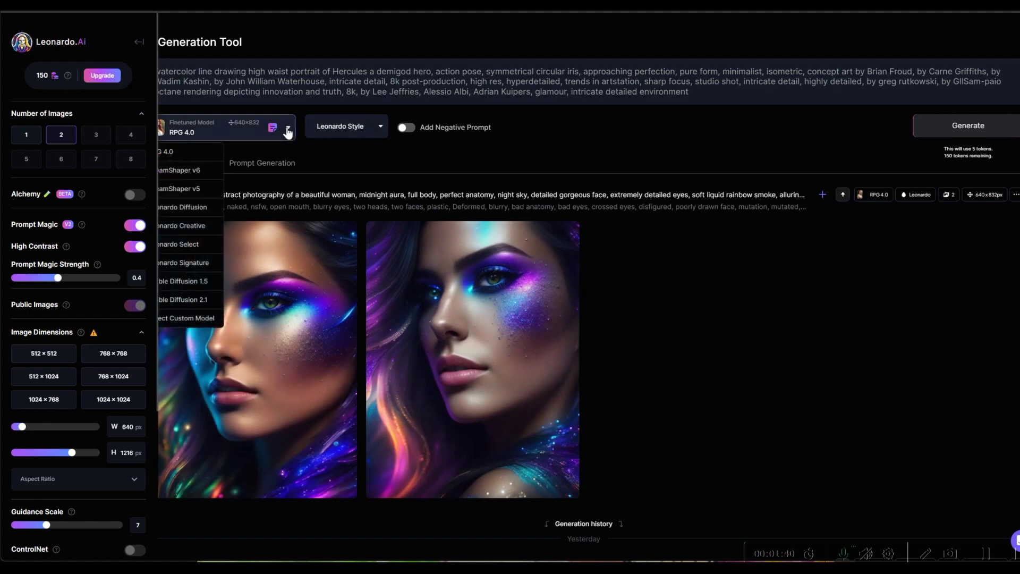
click(183, 318)
click(454, 112)
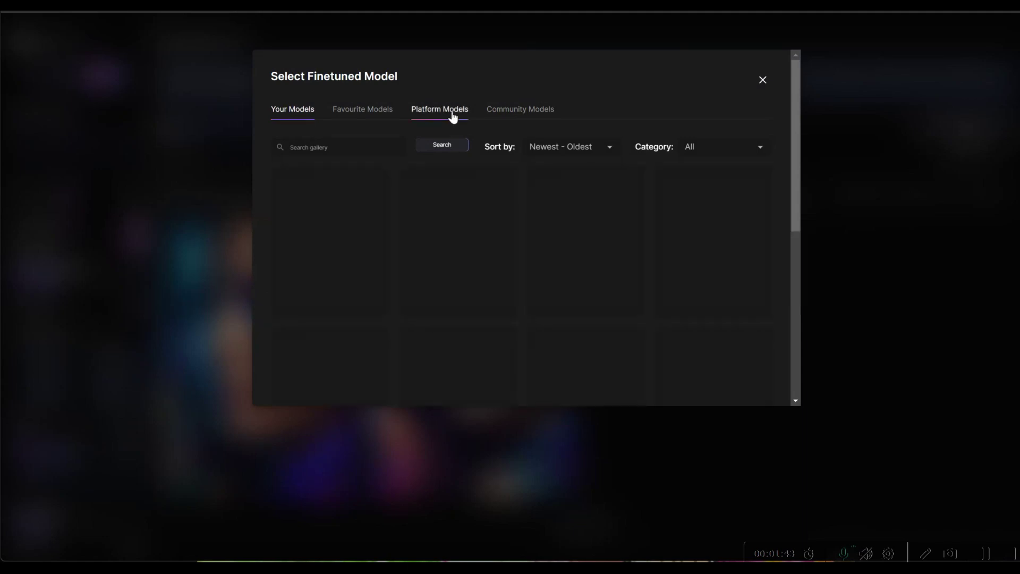
mouse_move(798, 142)
mouse_down()
mouse_move(803, 193)
mouse_move(815, 141)
mouse_up()
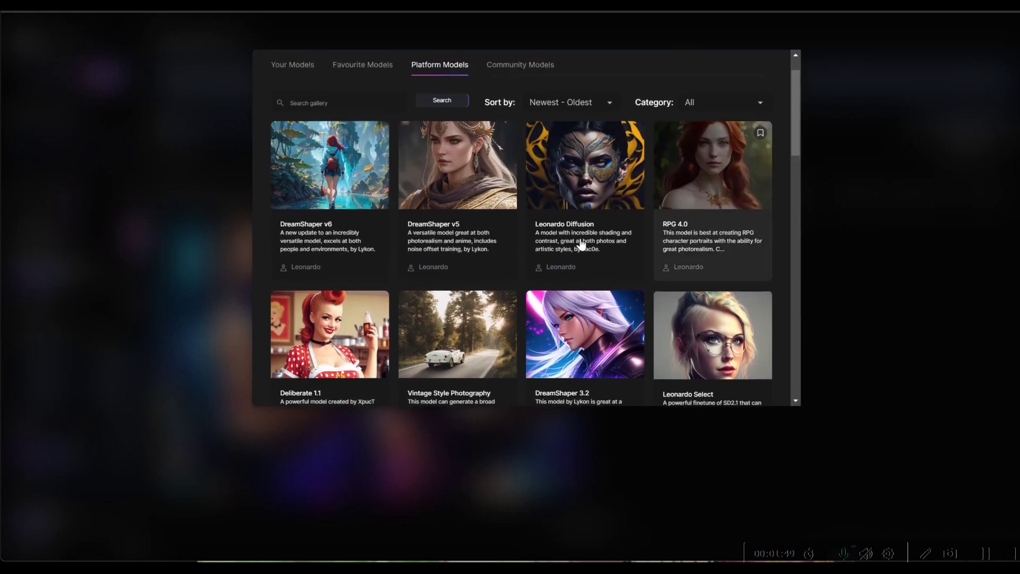
click(477, 240)
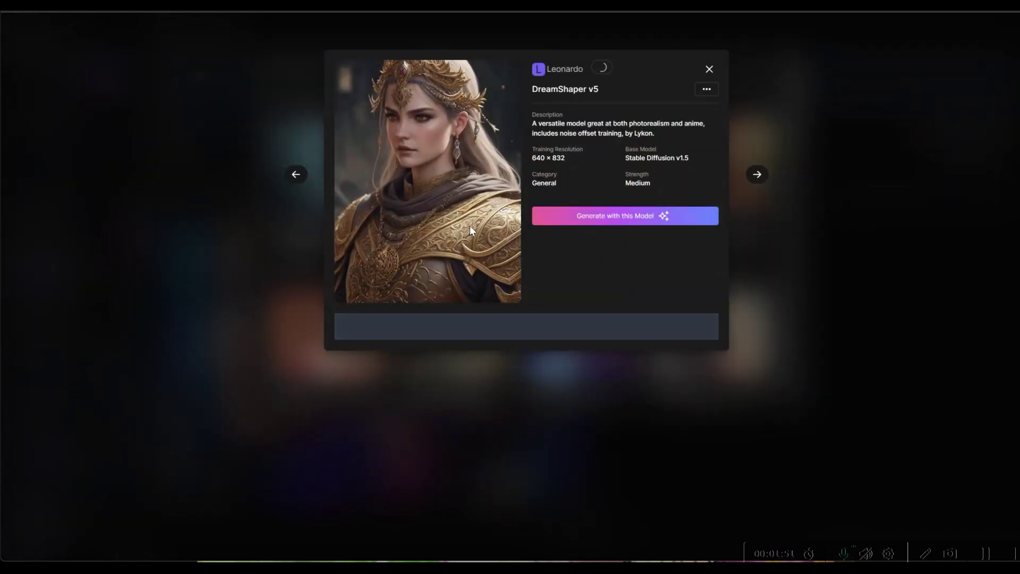
click(638, 220)
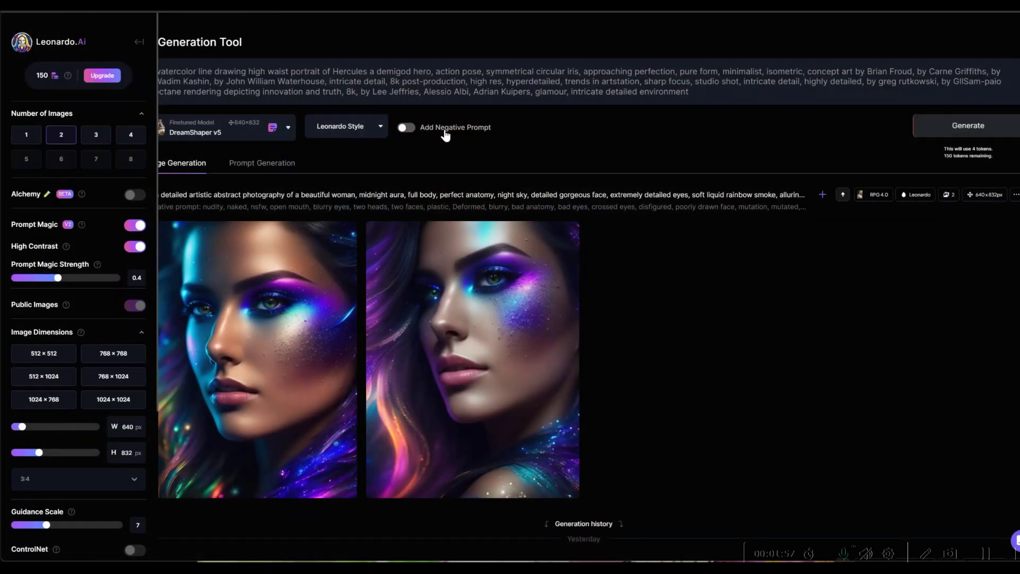
- Enable the Hercules negative prompt and generate two DreamShaper v5 images at 640 × 832
click(408, 128)
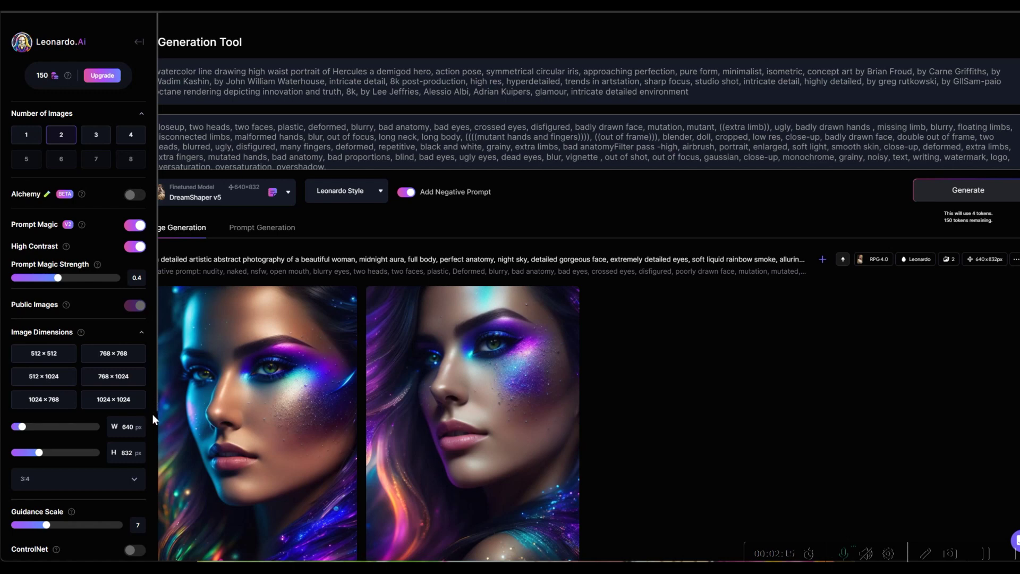
scroll(152, 413, down, 3)
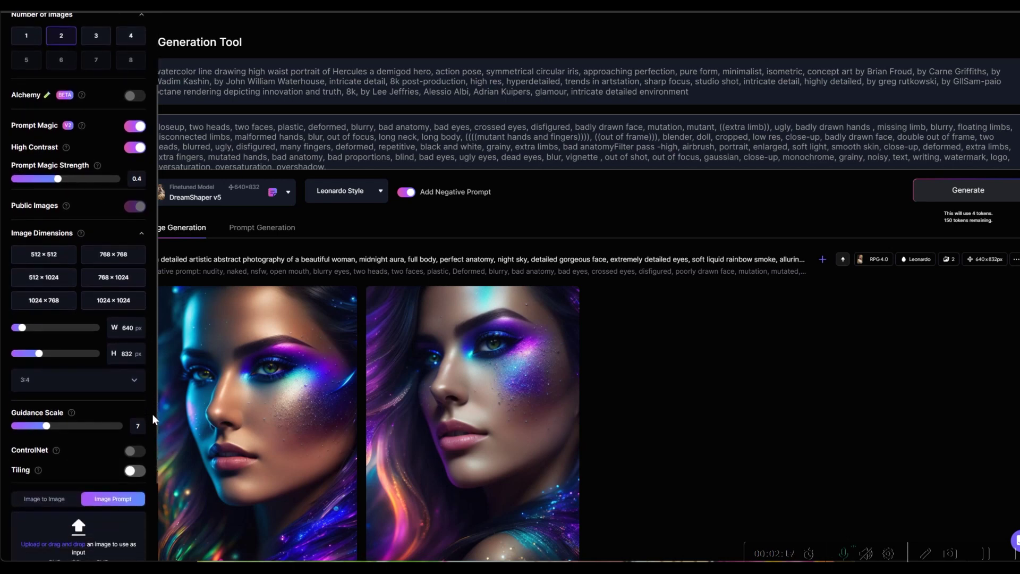
scroll(152, 413, down, 1)
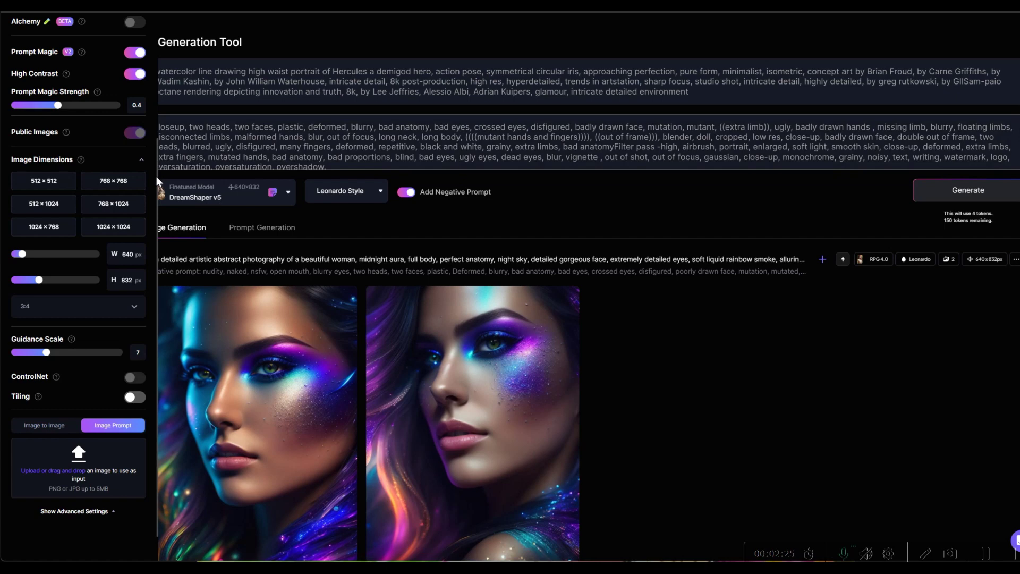
drag(156, 176, 690, 92)
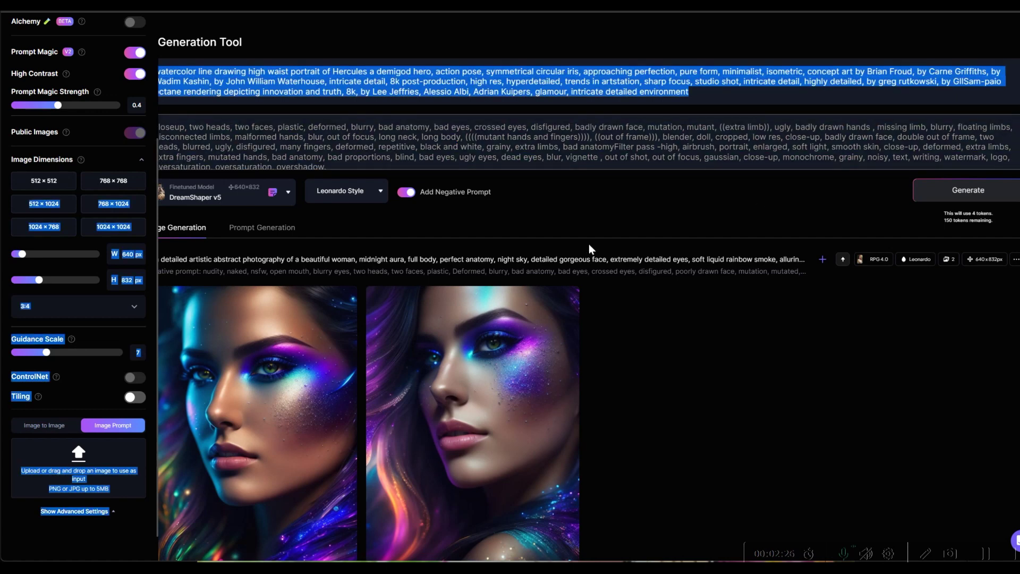
click(943, 193)
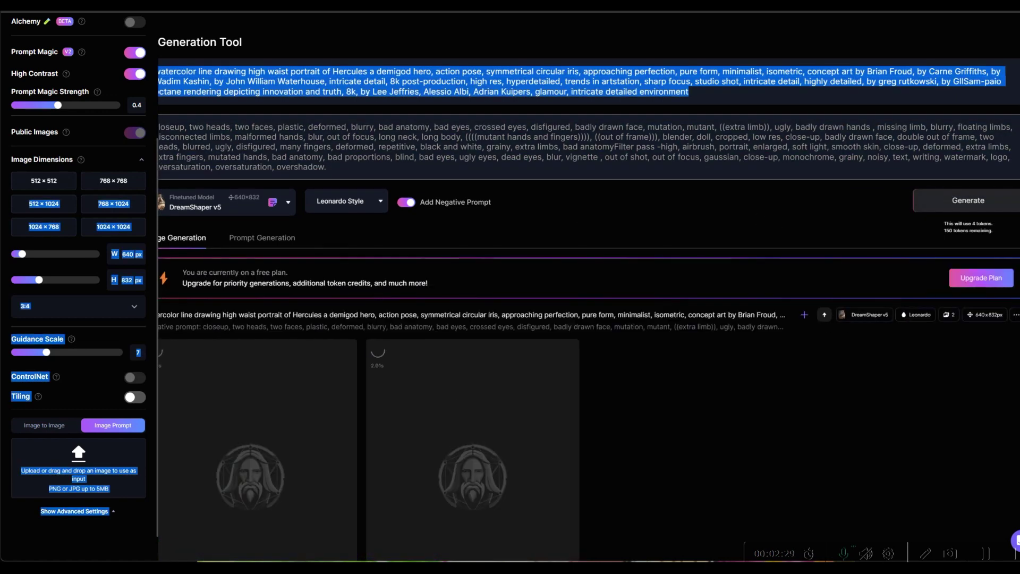
- Scroll down to view the two finished watercolor Hercules portraits
scroll(588, 286, down, 4)
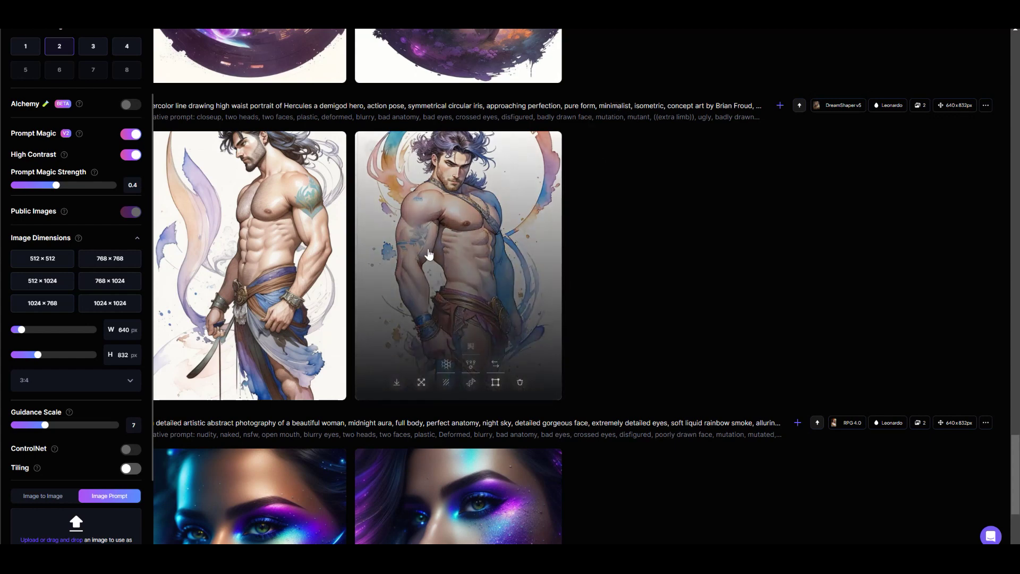
mouse_move(460, 250)
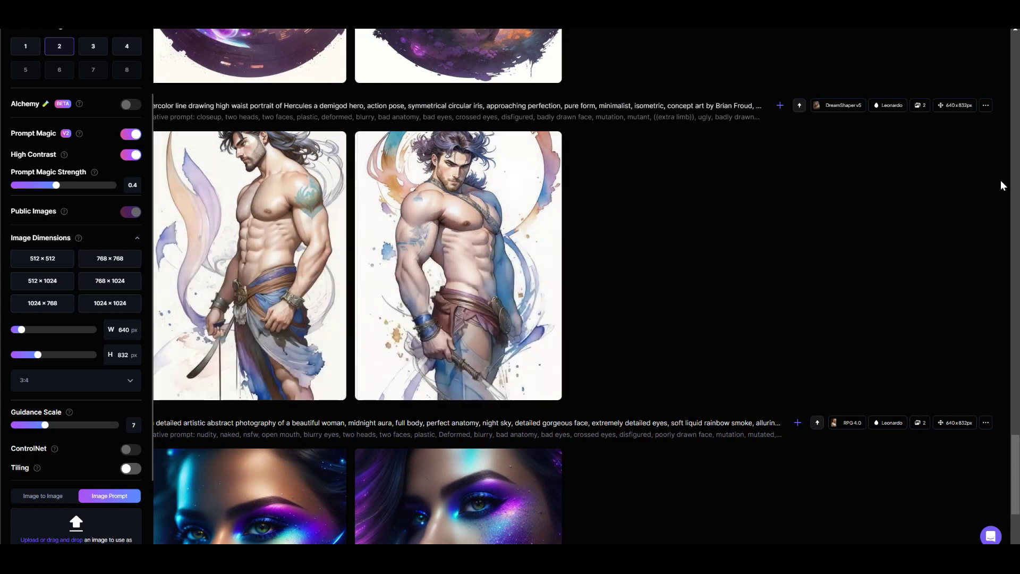
- Scroll the feed up past the crocodile-eyes portraits to the Generation Tool prompt boxes
drag(1014, 497, 1017, 450)
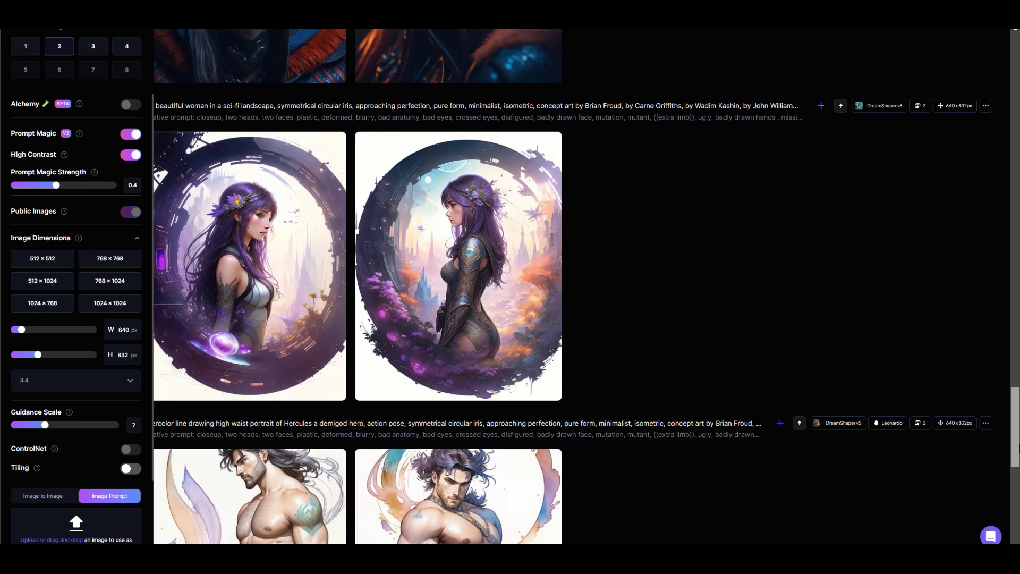
scroll(586, 287, up, 1)
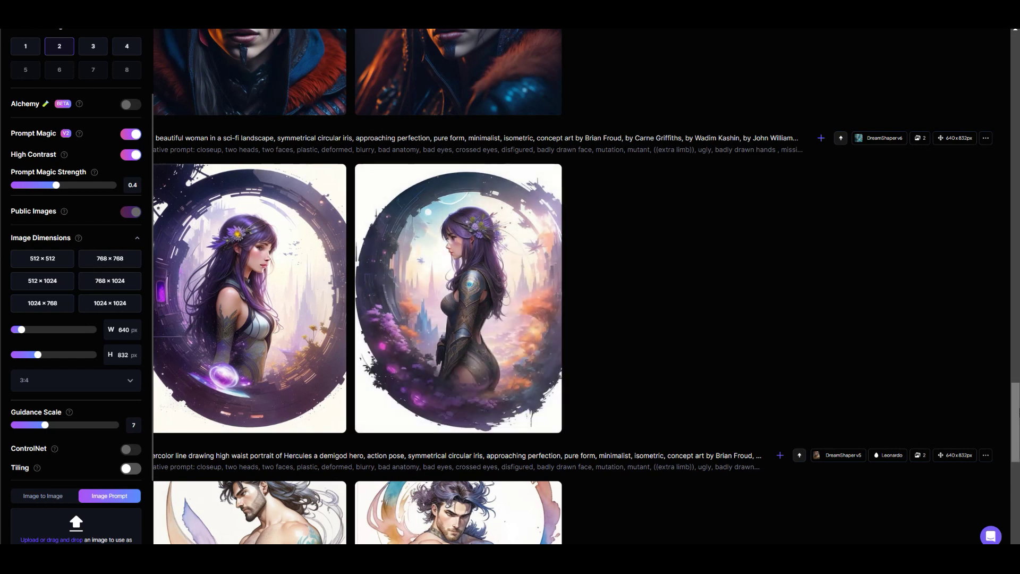
drag(1017, 432, 1017, 387)
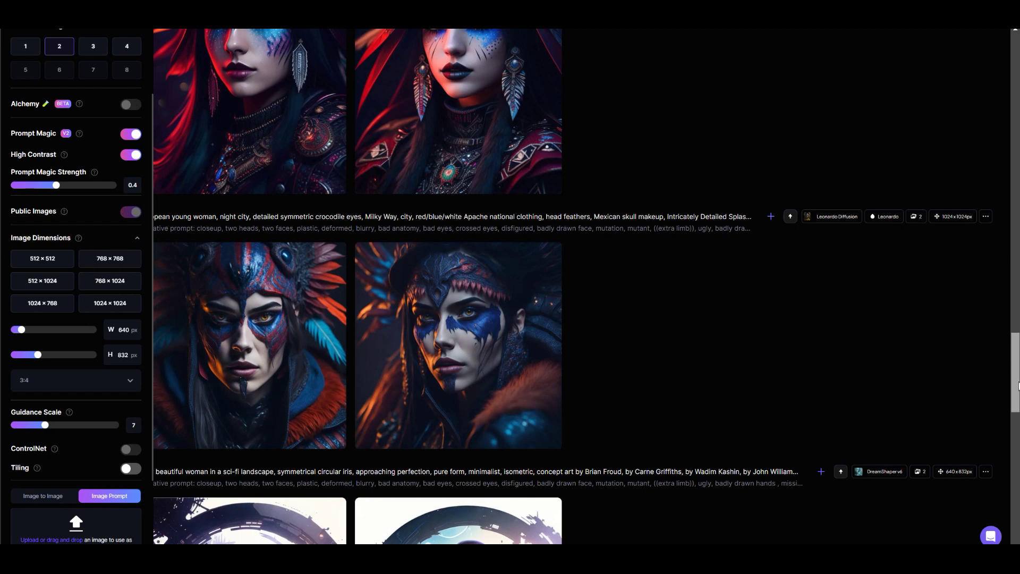
drag(1017, 387, 1018, 366)
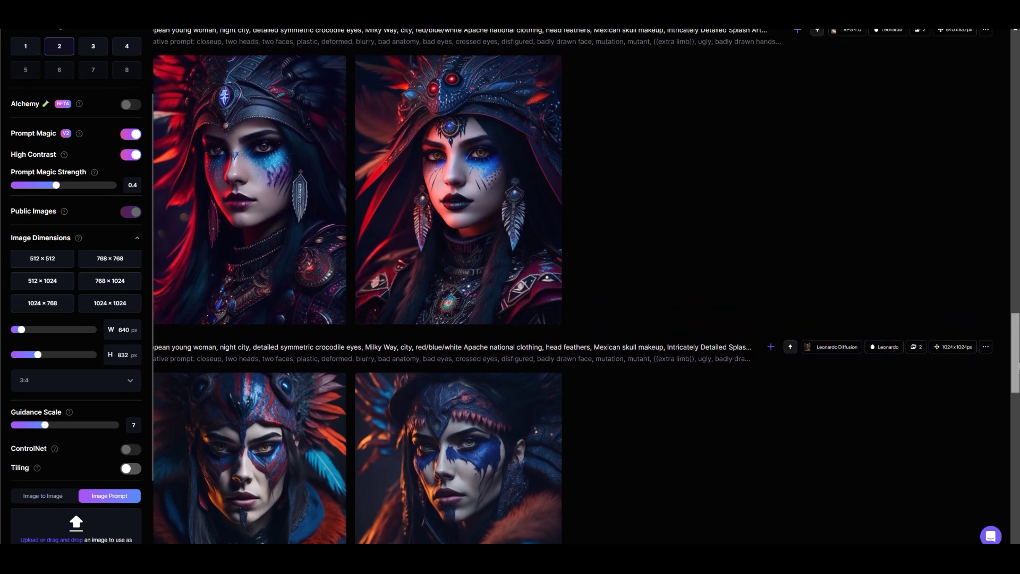
drag(1018, 366, 1018, 87)
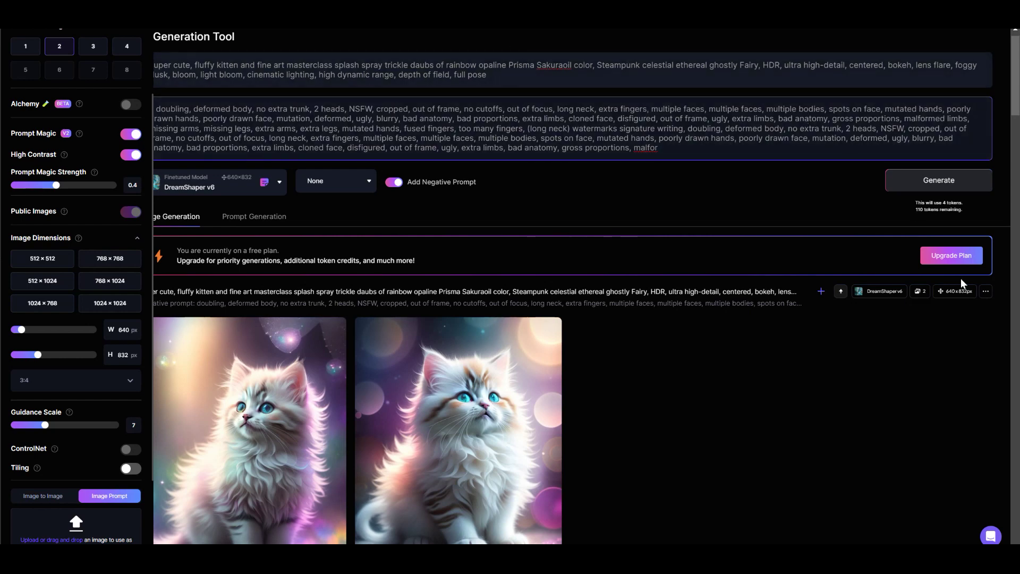
- Return from the Generation Tool to the Leonardo.Ai Home page
scroll(1015, 71, up, 1)
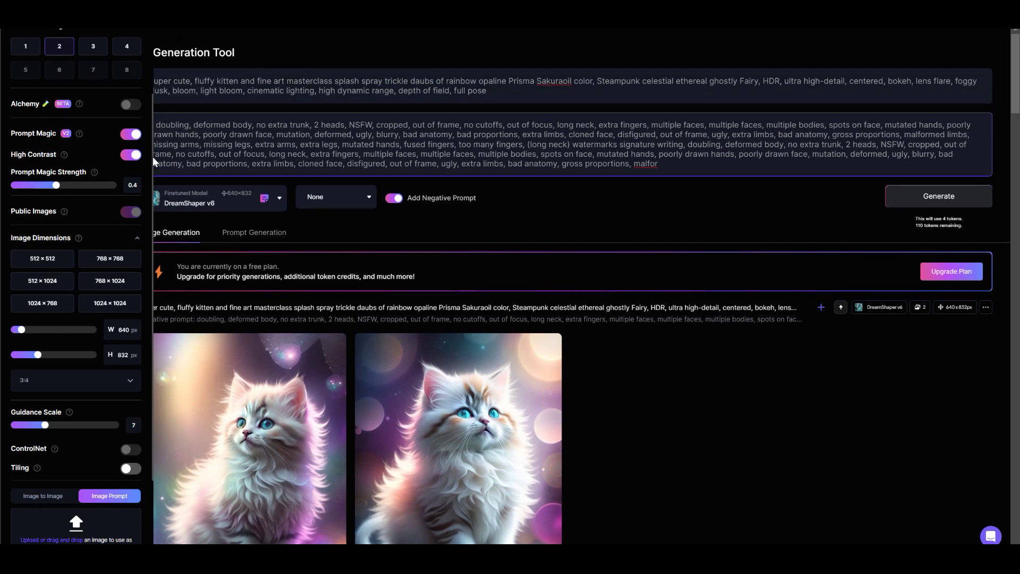
scroll(150, 158, up, 3)
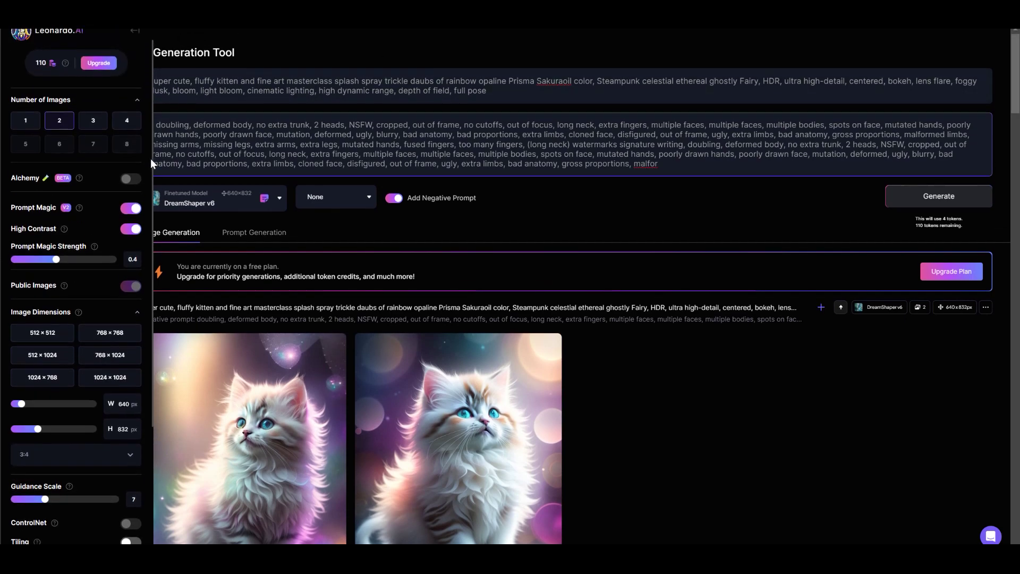
click(136, 53)
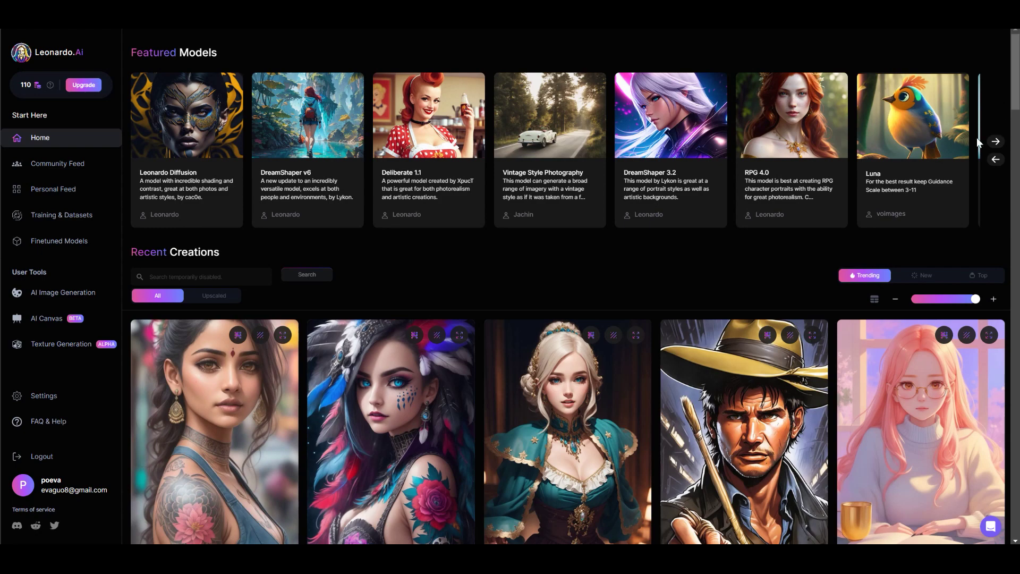
- Preview the Paper art style model card, then page through the Featured Models carousel
click(981, 173)
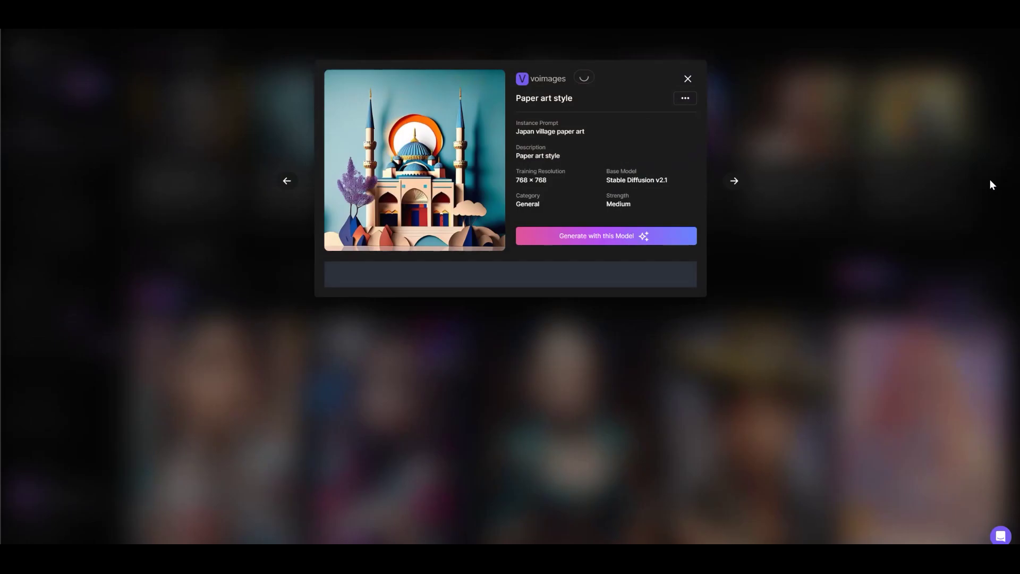
click(683, 80)
click(999, 148)
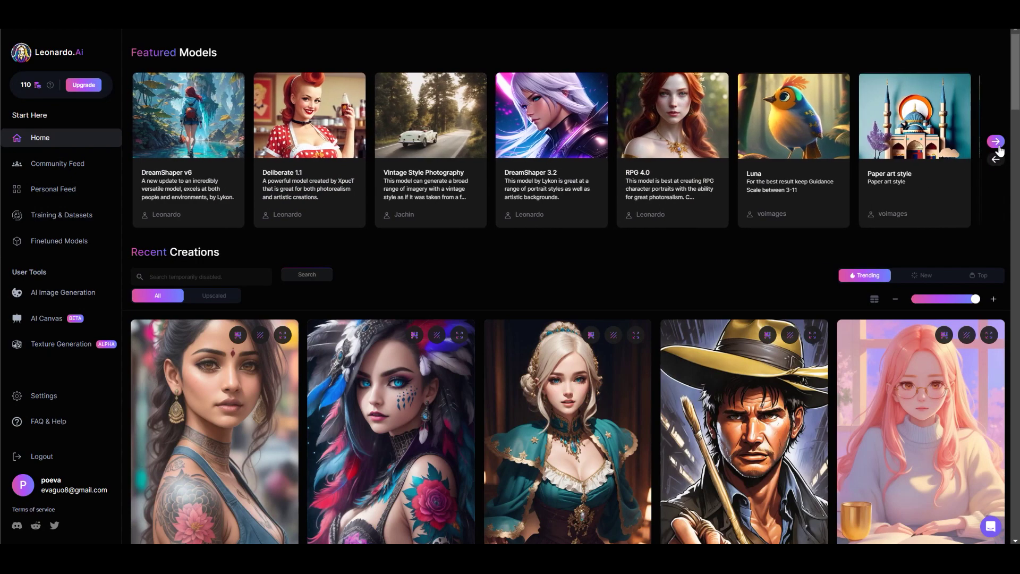
click(996, 142)
click(996, 142)
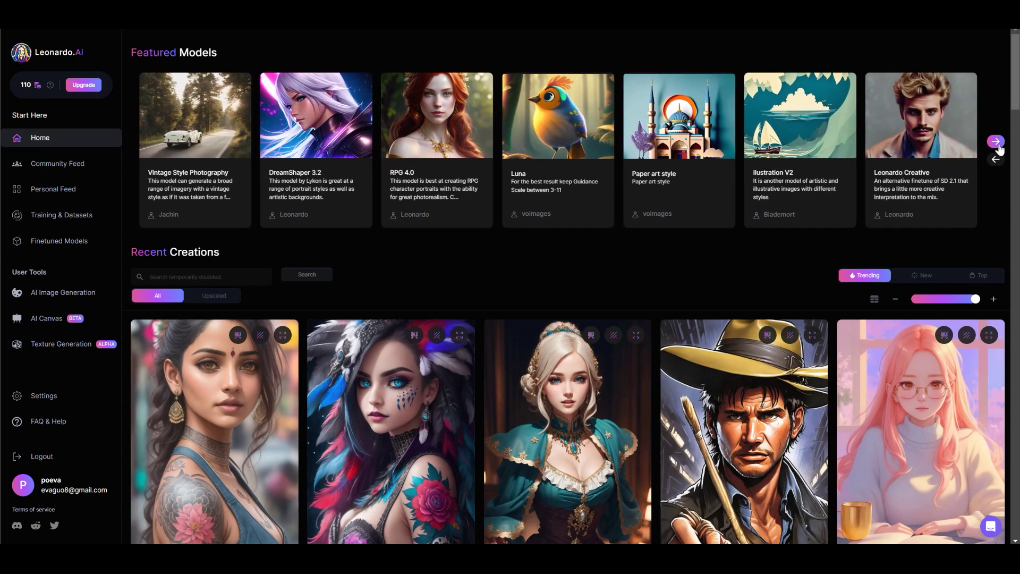
click(996, 142)
- Browse Recent Creations and get back to the golden-butterfly DreamShaper v5 results
drag(1016, 100, 1017, 346)
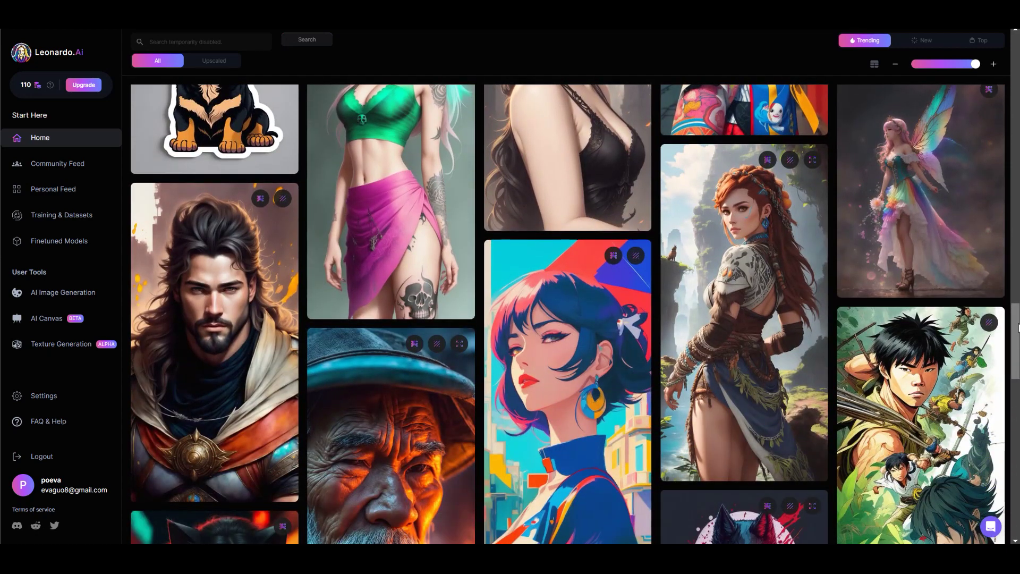
mouse_move(930, 206)
drag(1016, 361, 1016, 502)
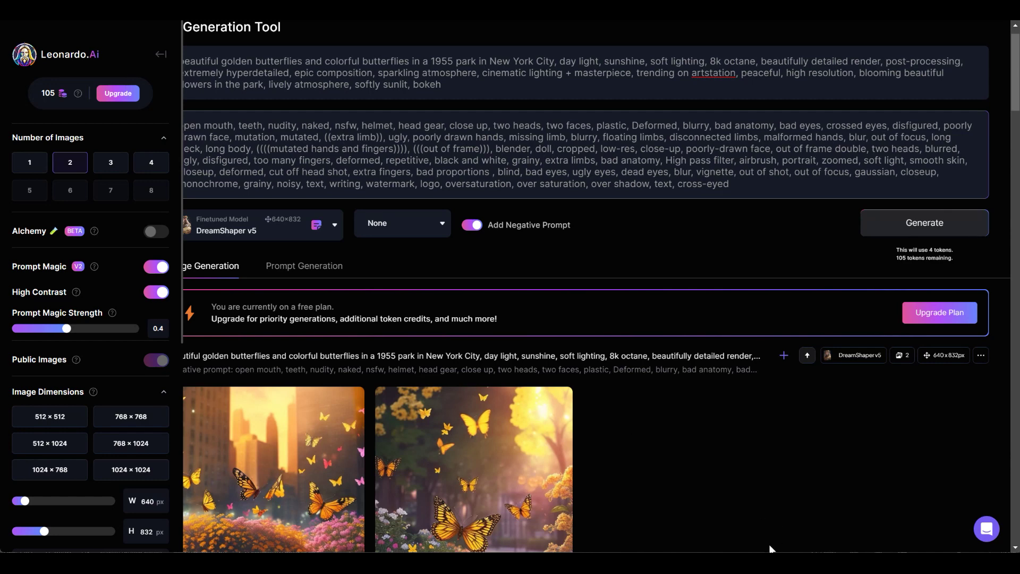
- Scroll through the golden-butterfly park results in the generation feed
mouse_move(747, 563)
click(1016, 548)
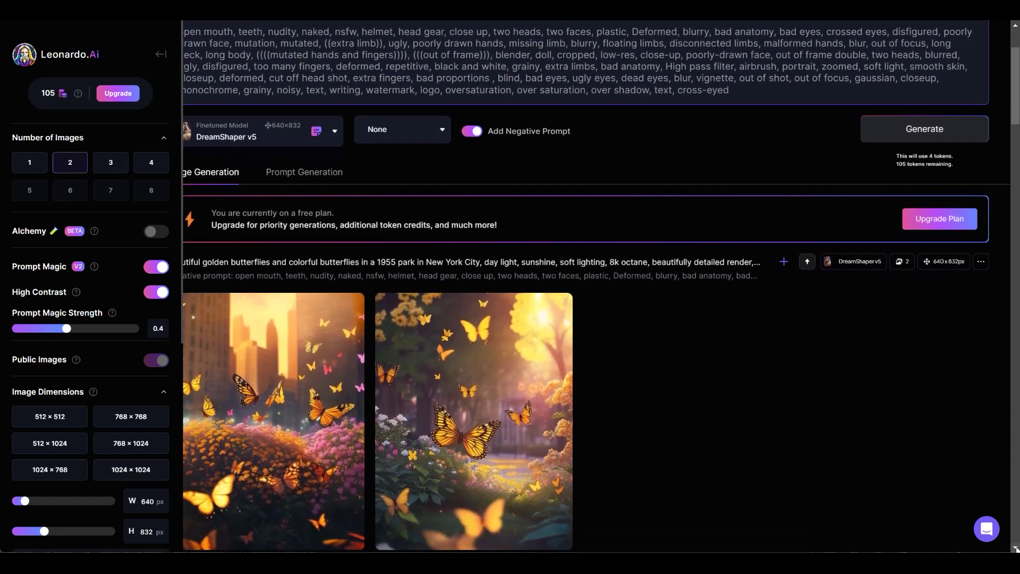
click(1016, 548)
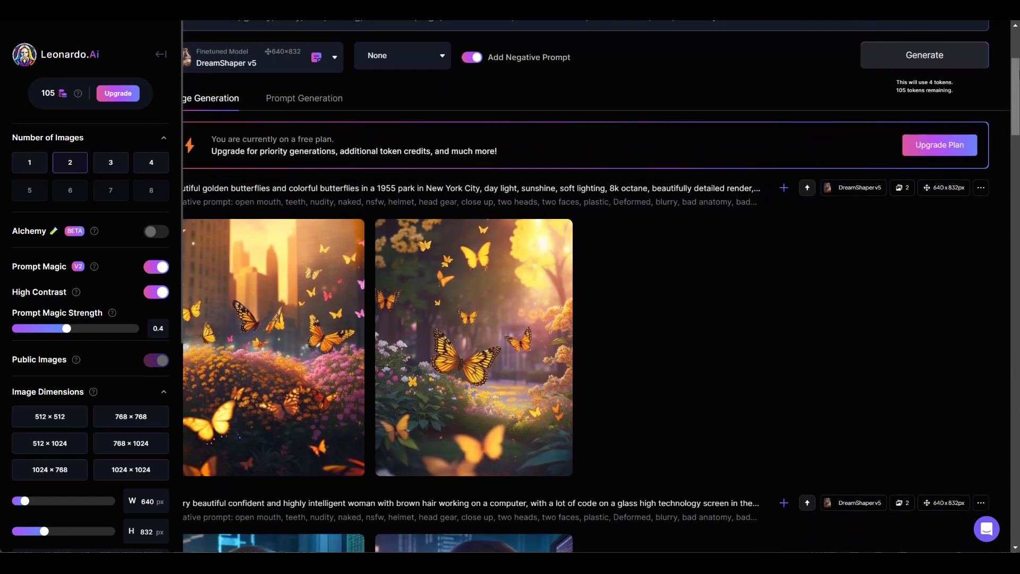
scroll(1016, 79, up, 4)
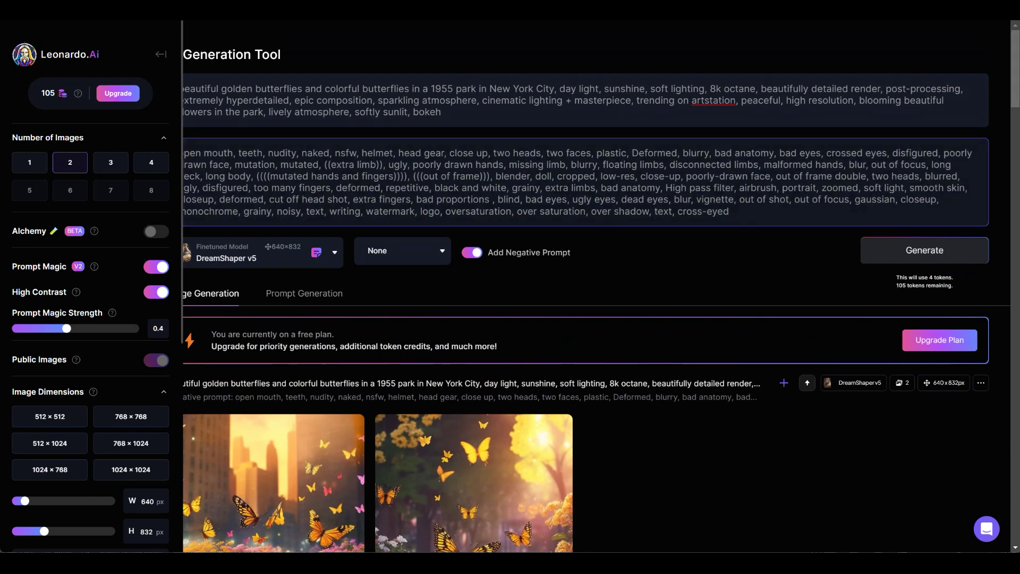
- Zoom the browser page out to 75% to fit more settings and results on screen
key(alt+f)
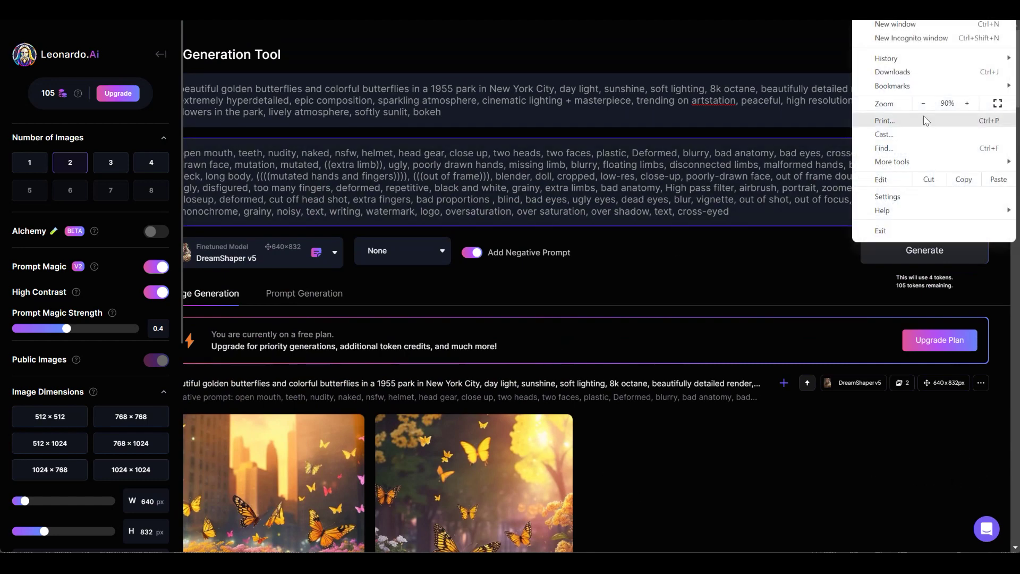
click(923, 104)
click(924, 103)
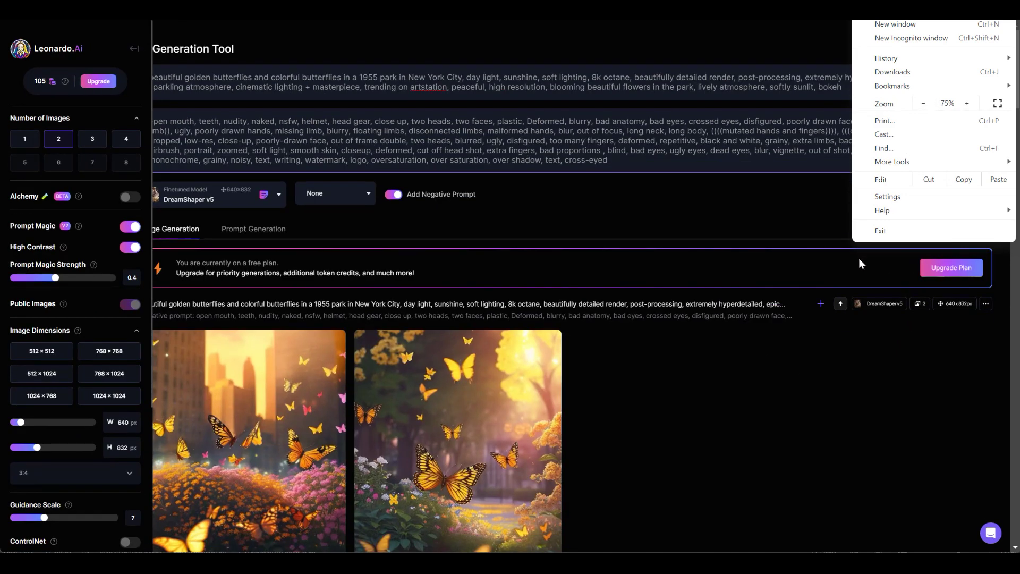
click(860, 372)
scroll(584, 298, down, 5)
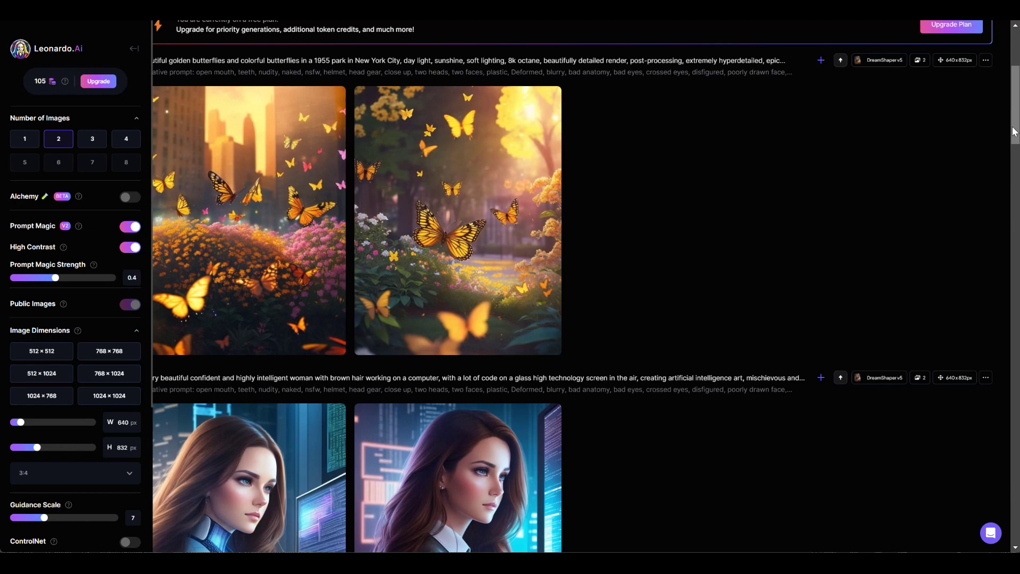
scroll(827, 274, up, 5)
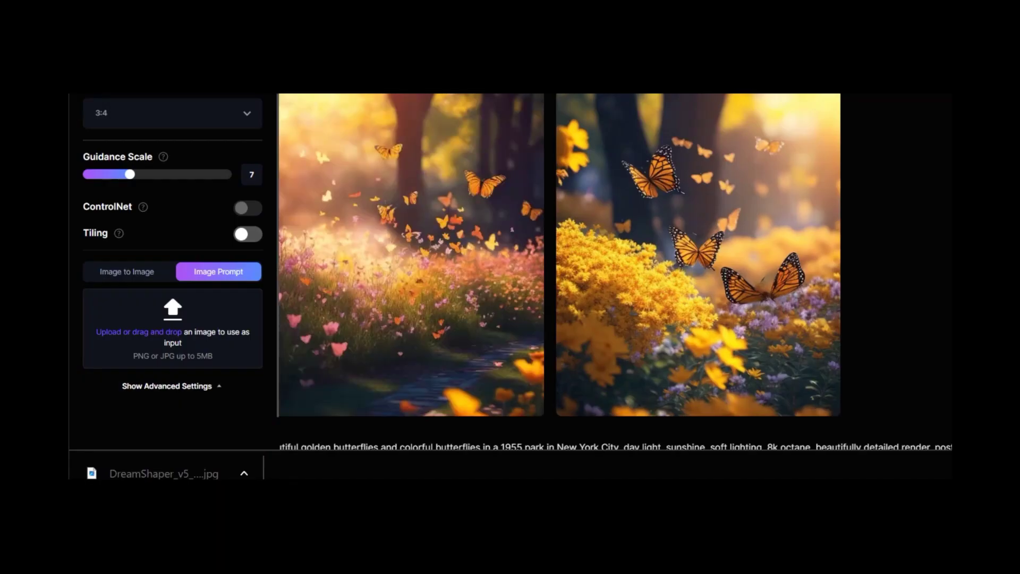
- Scroll back and forth through the golden-butterfly park image pairs in the feed
scroll(615, 271, down, 5)
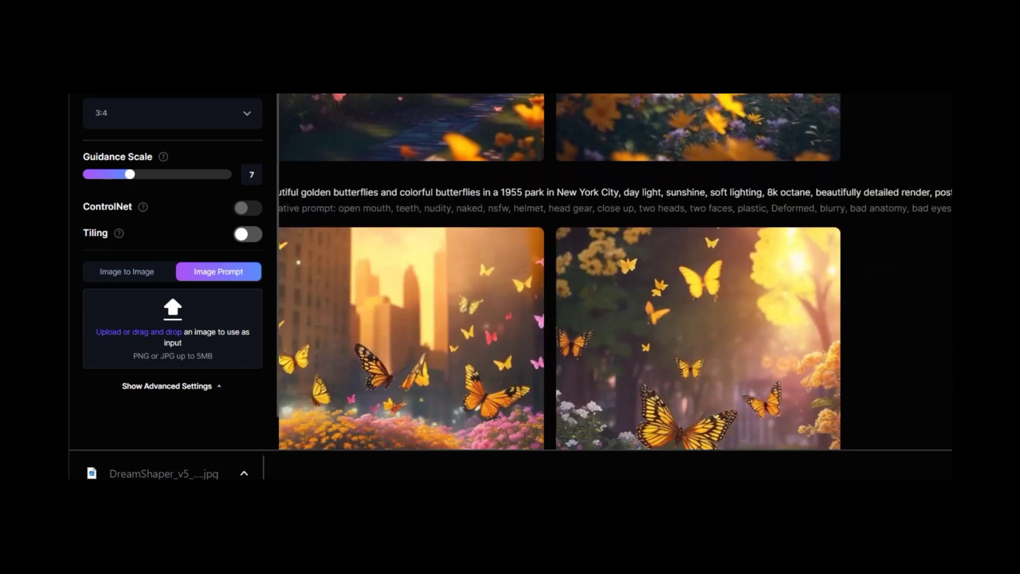
scroll(615, 272, down, 3)
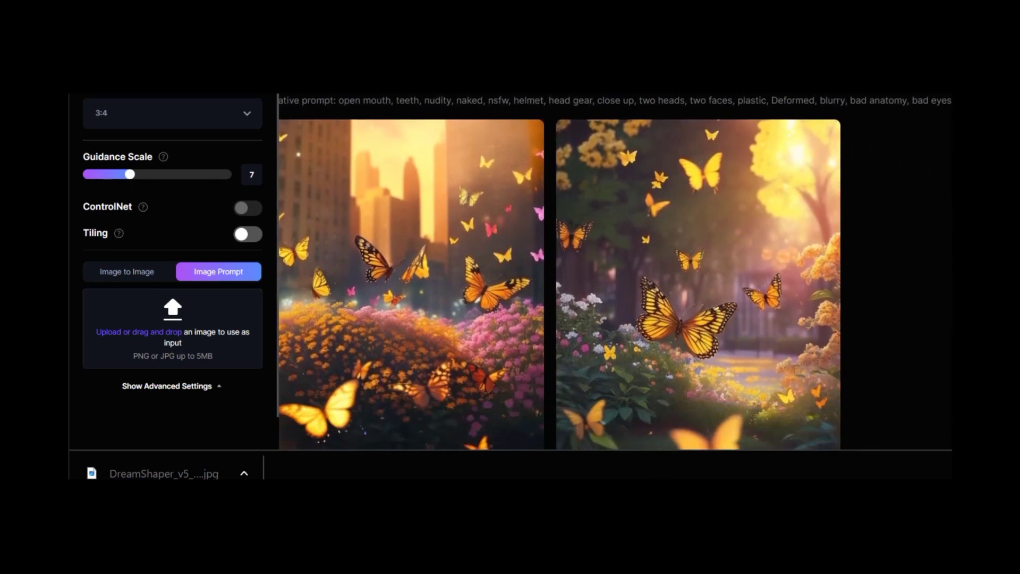
scroll(614, 271, down, 2)
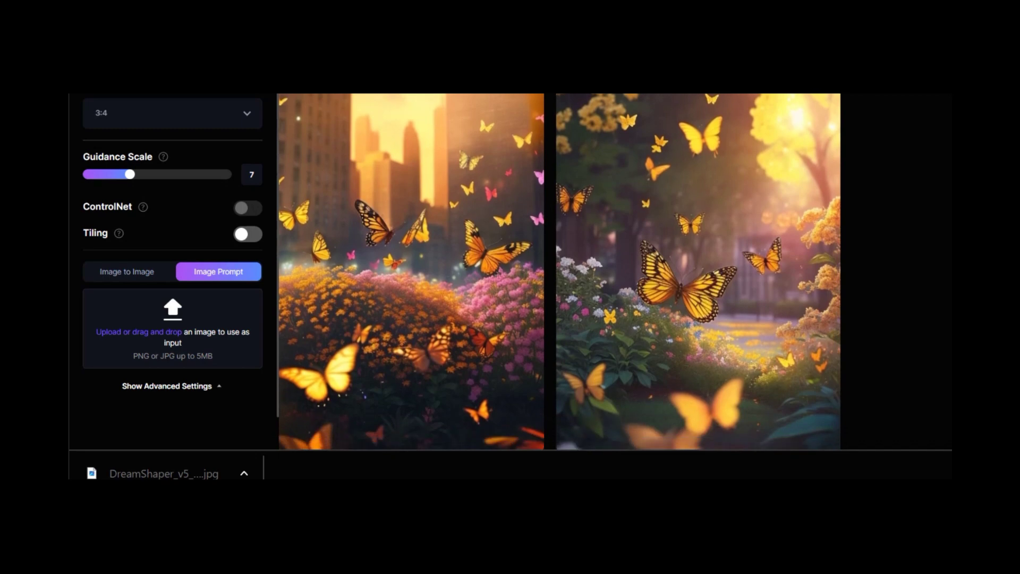
scroll(560, 271, up, 1)
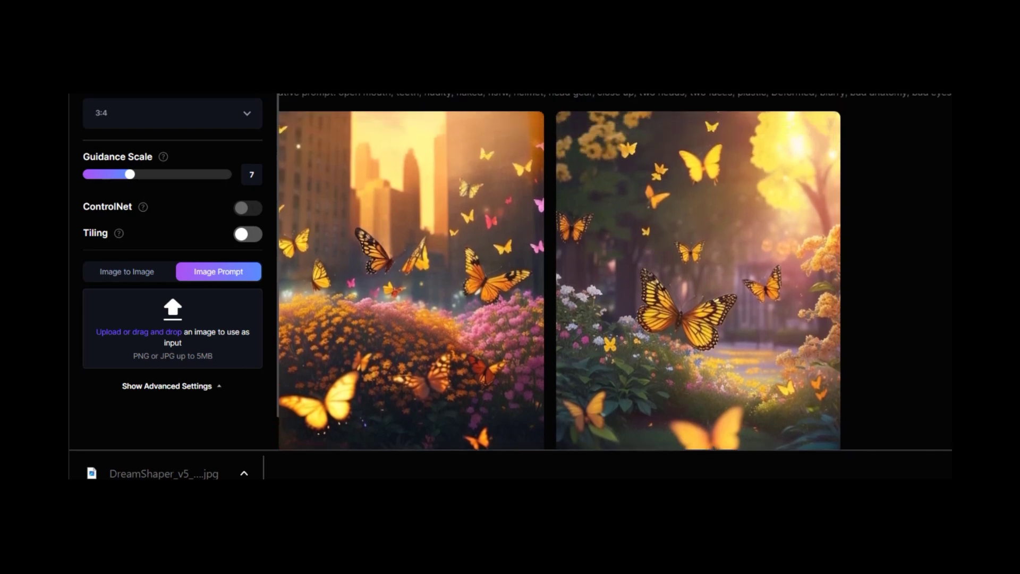
scroll(615, 271, up, 3)
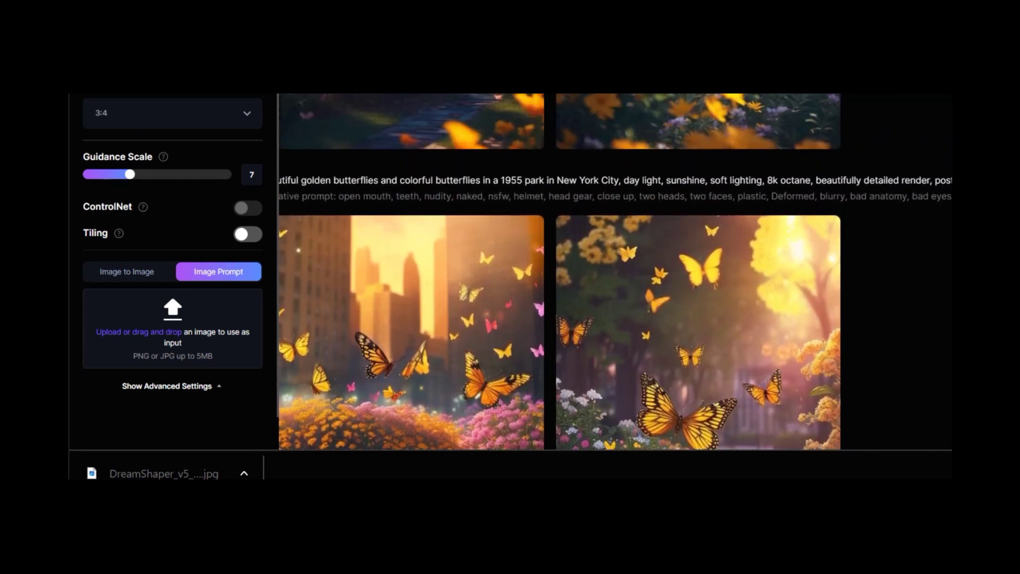
scroll(614, 271, down, 3)
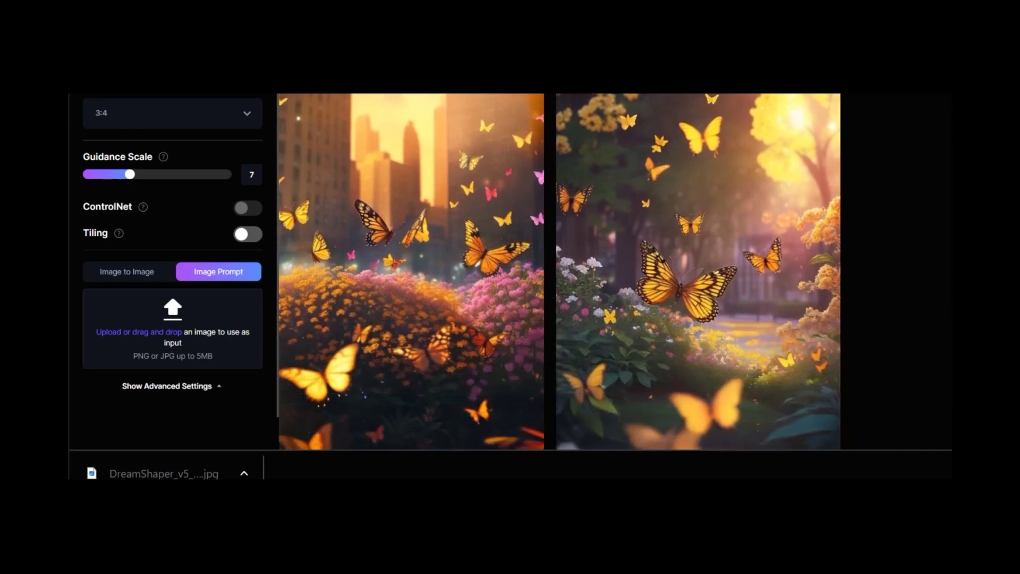
scroll(614, 271, up, 4)
scroll(614, 271, down, 4)
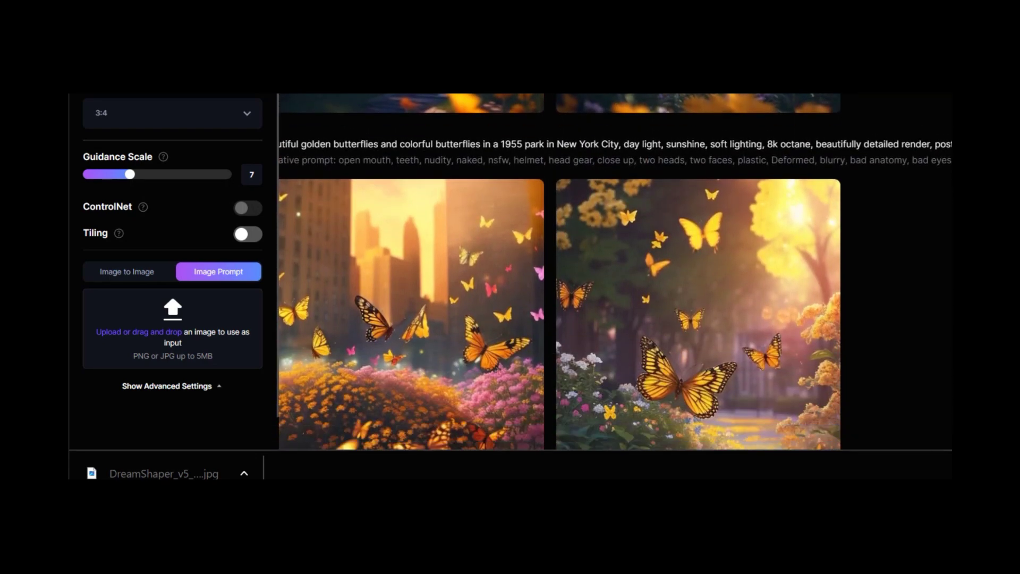
scroll(614, 271, up, 3)
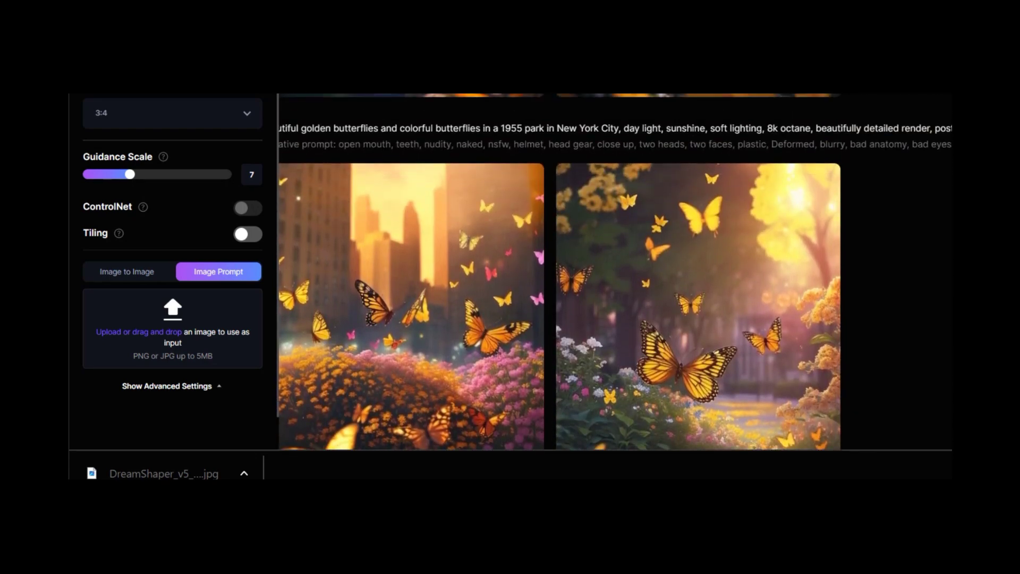
scroll(614, 271, down, 3)
scroll(614, 271, up, 1)
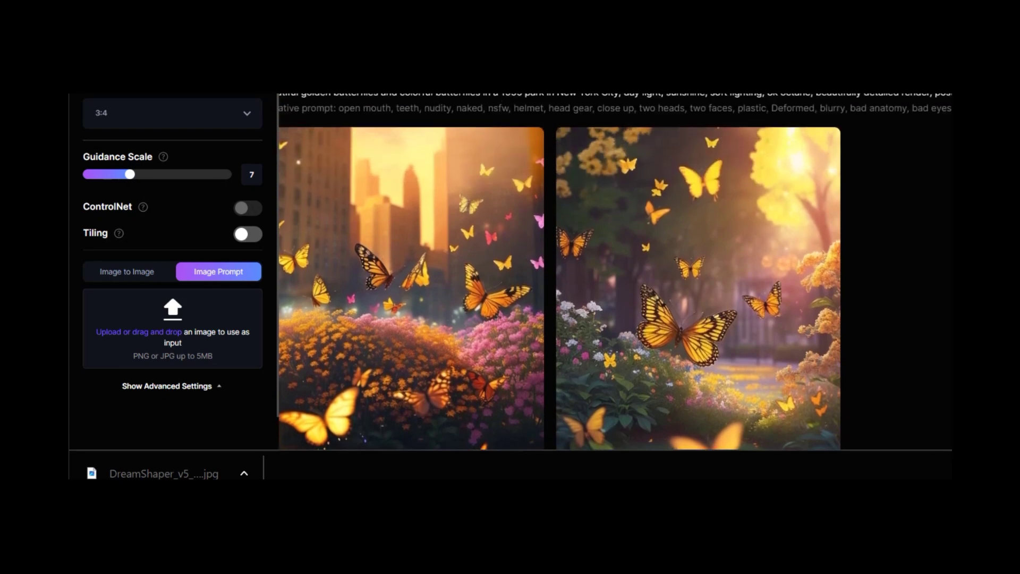
scroll(614, 271, up, 6)
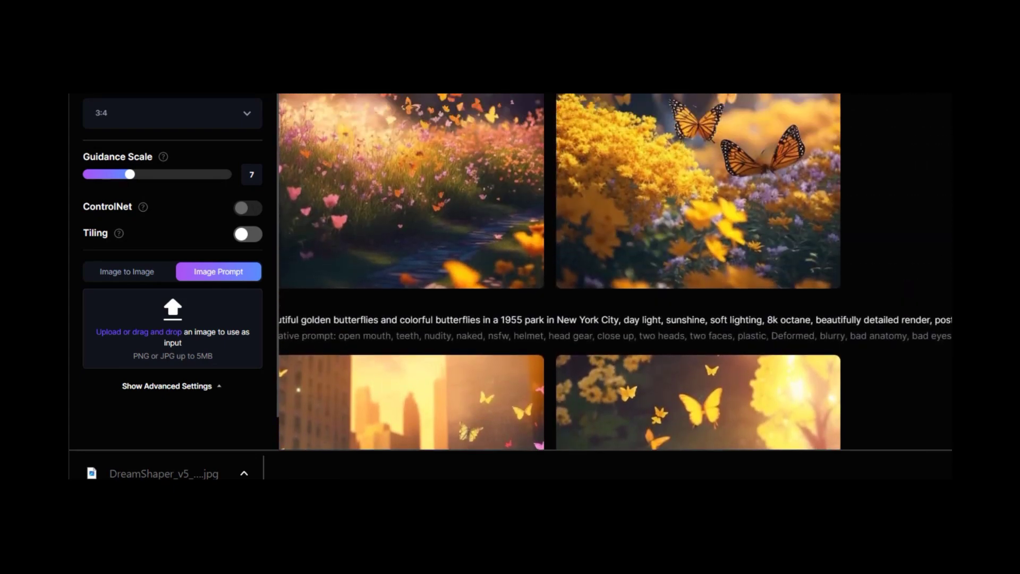
scroll(559, 274, down, 1)
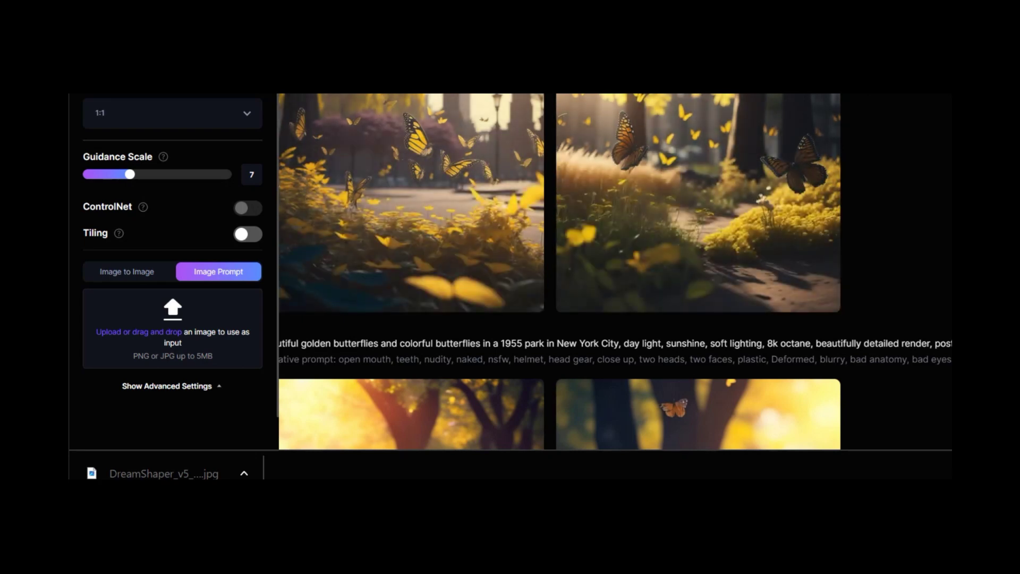
scroll(615, 271, down, 5)
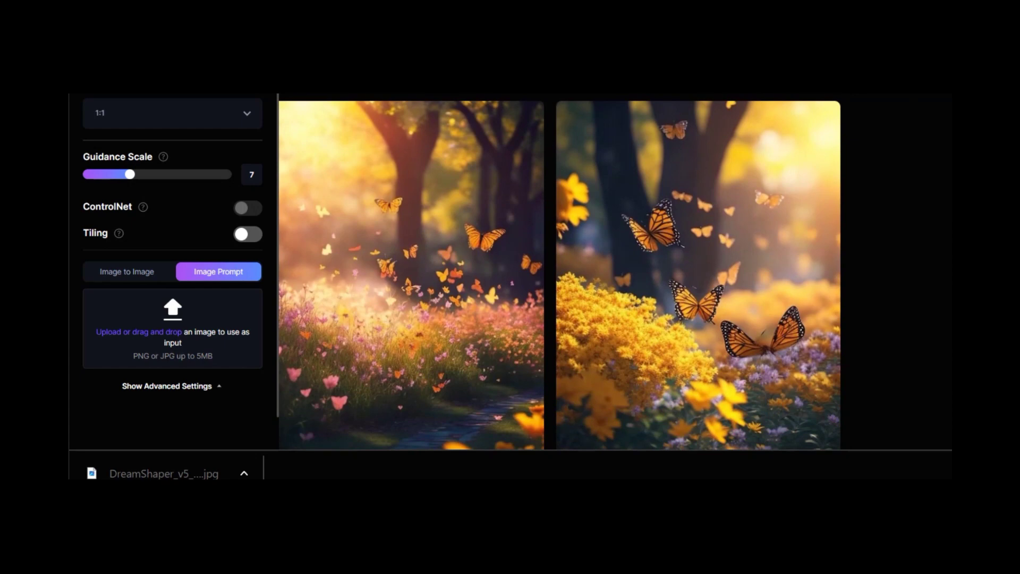
scroll(615, 271, down, 5)
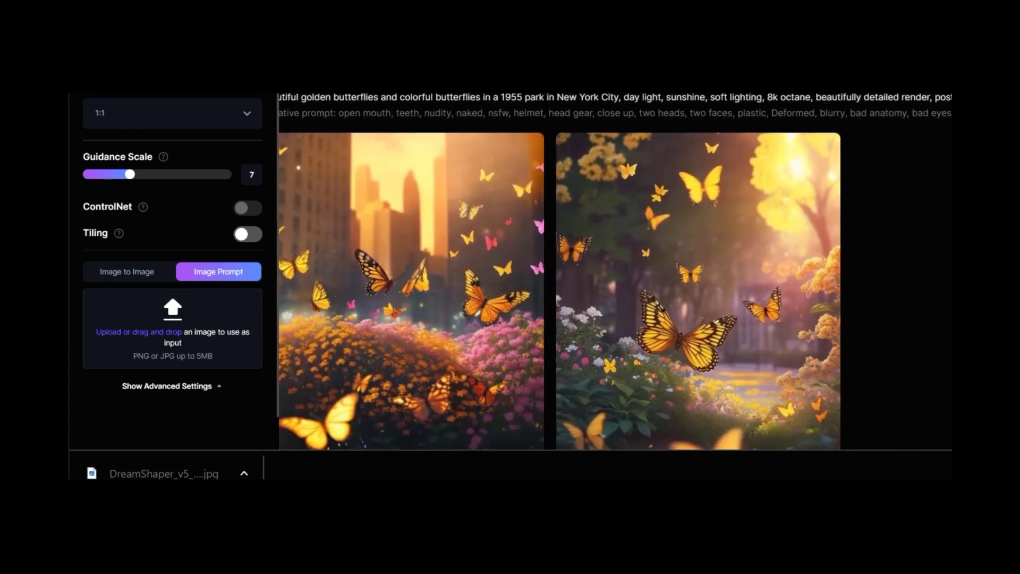
scroll(615, 271, down, 1)
scroll(615, 271, up, 2)
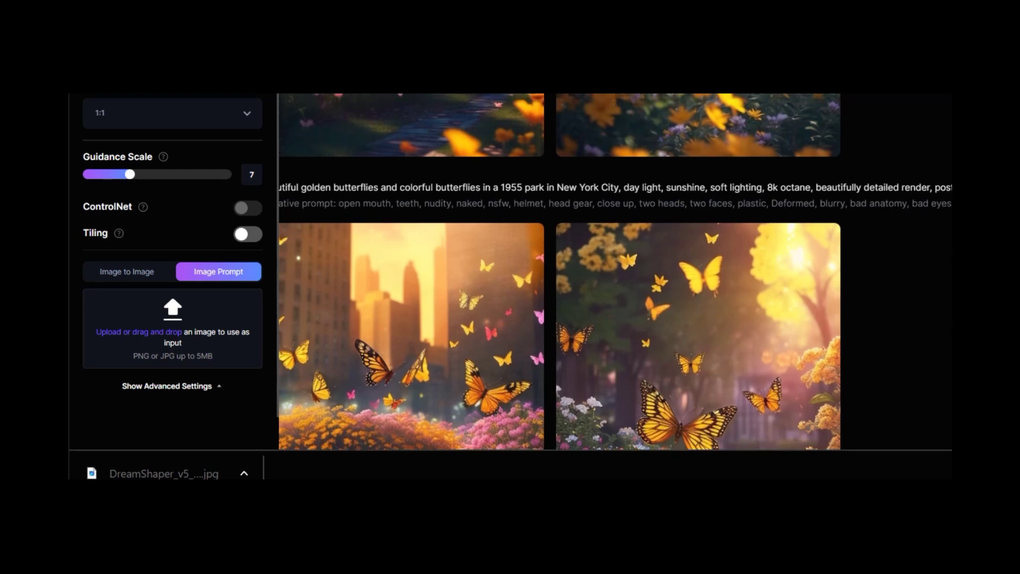
scroll(615, 271, up, 5)
scroll(615, 270, down, 1)
scroll(615, 271, down, 5)
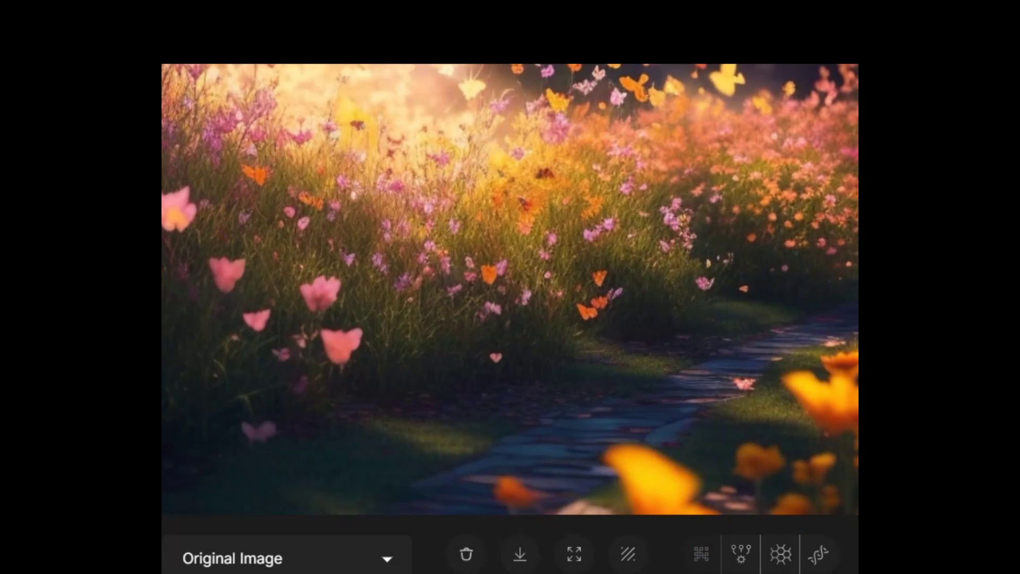
- Flip between the flower-path image and the butterflies-on-yellow-flowers image in the viewer
key(Right)
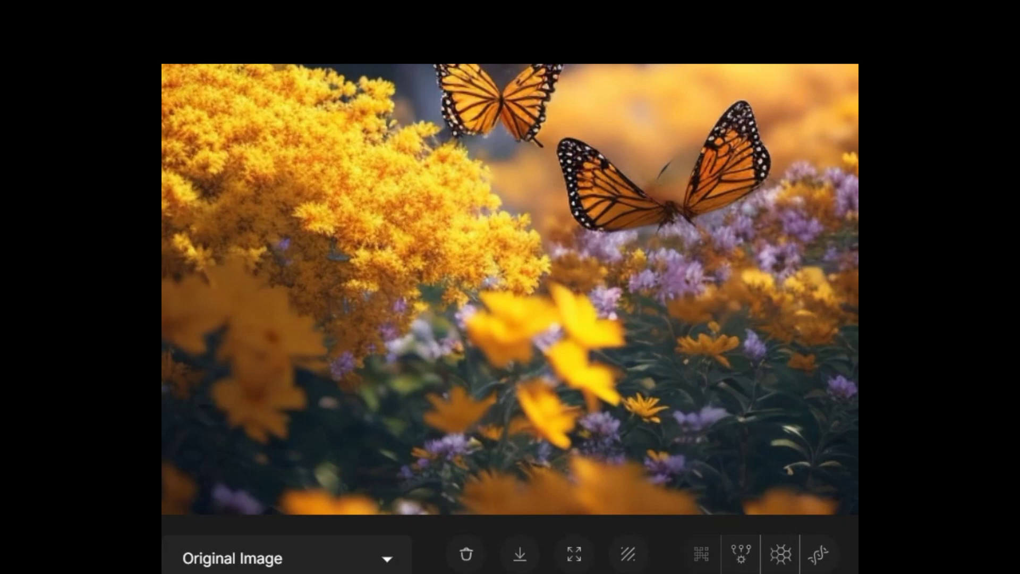
key(Left)
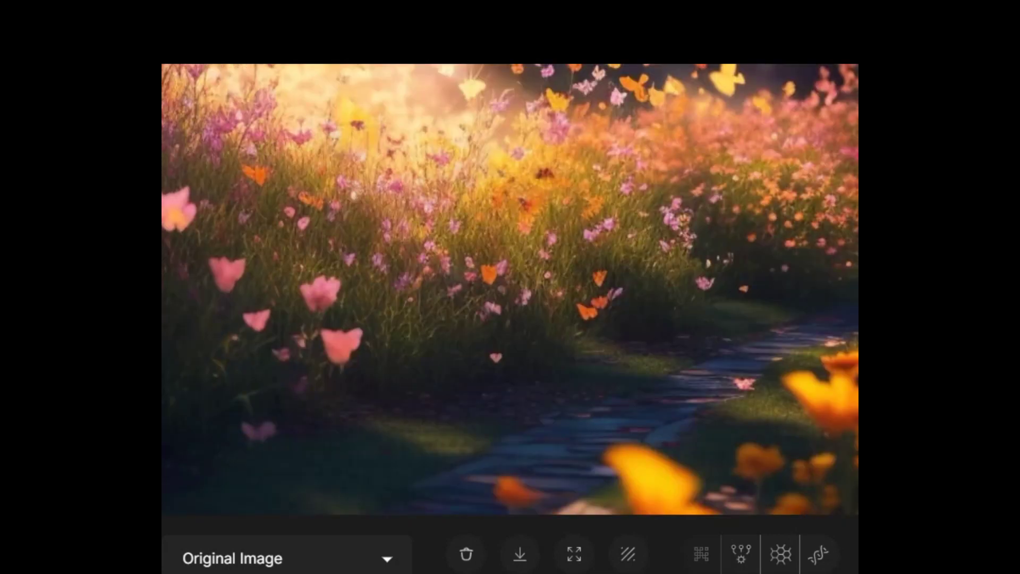
key(Right)
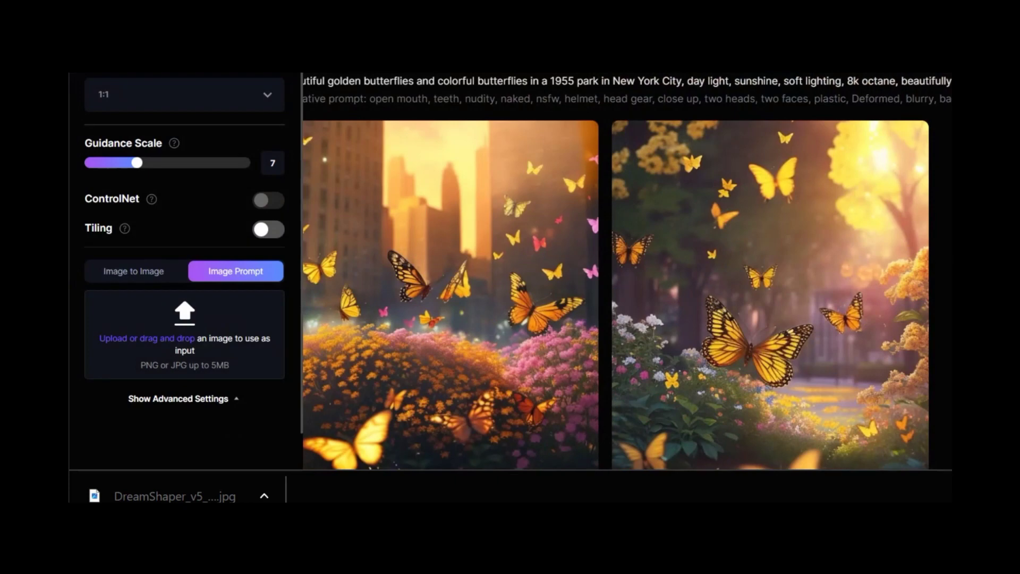
- Enlarge the left brown-haired woman coding portrait, then return to the top of the feed
scroll(627, 271, down, 7)
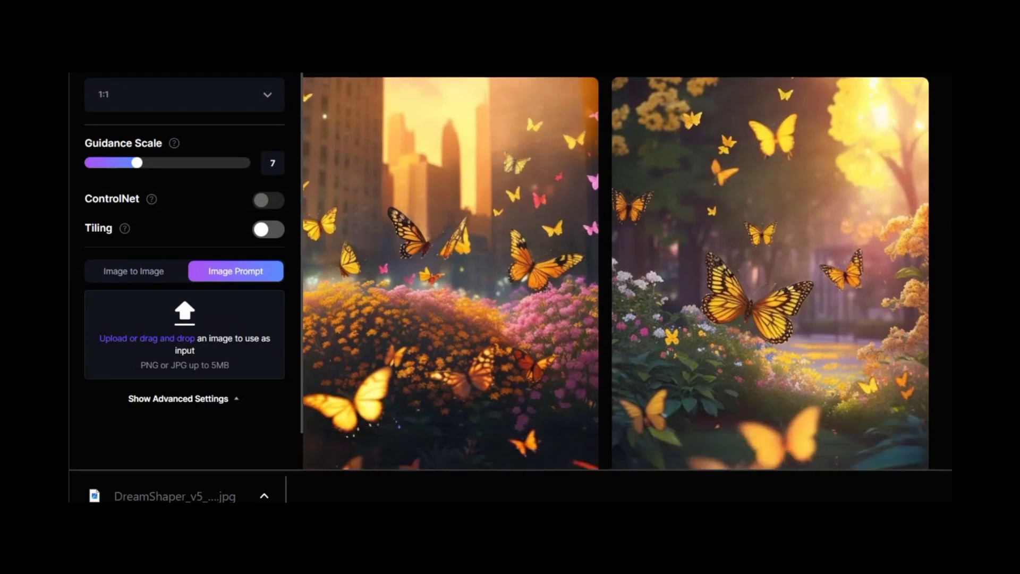
scroll(627, 271, down, 3)
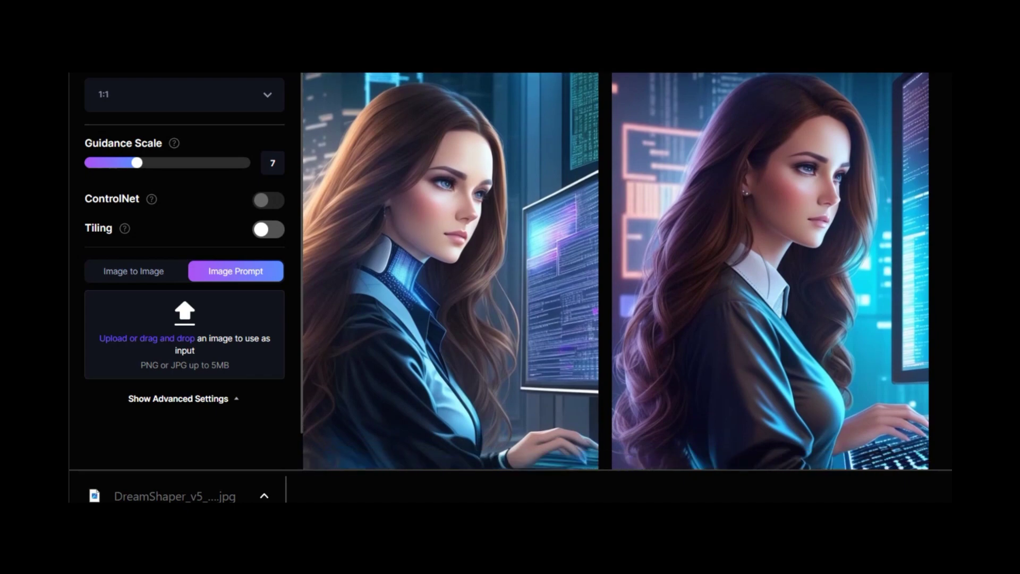
scroll(616, 271, down, 2)
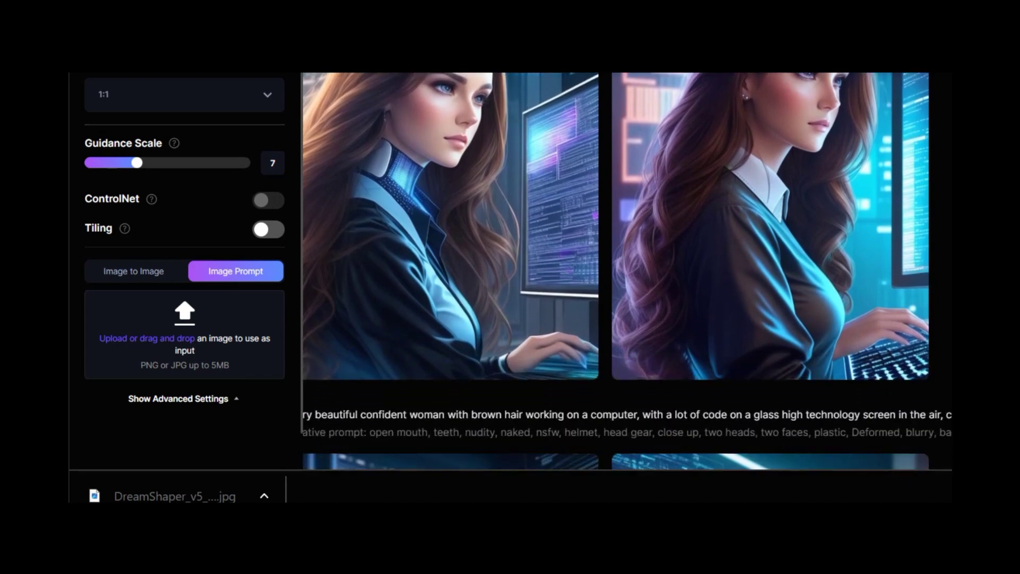
mouse_move(533, 341)
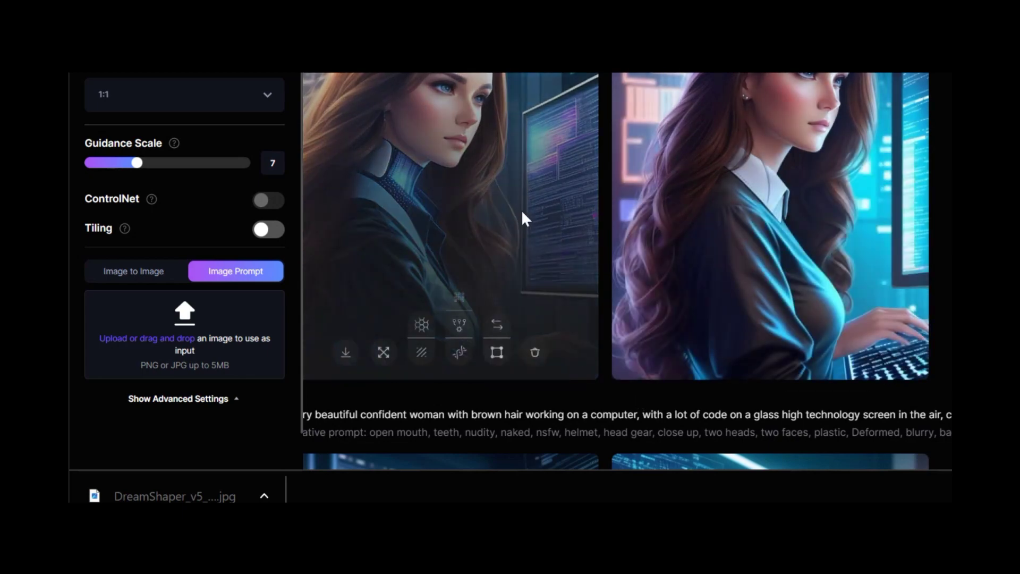
click(524, 217)
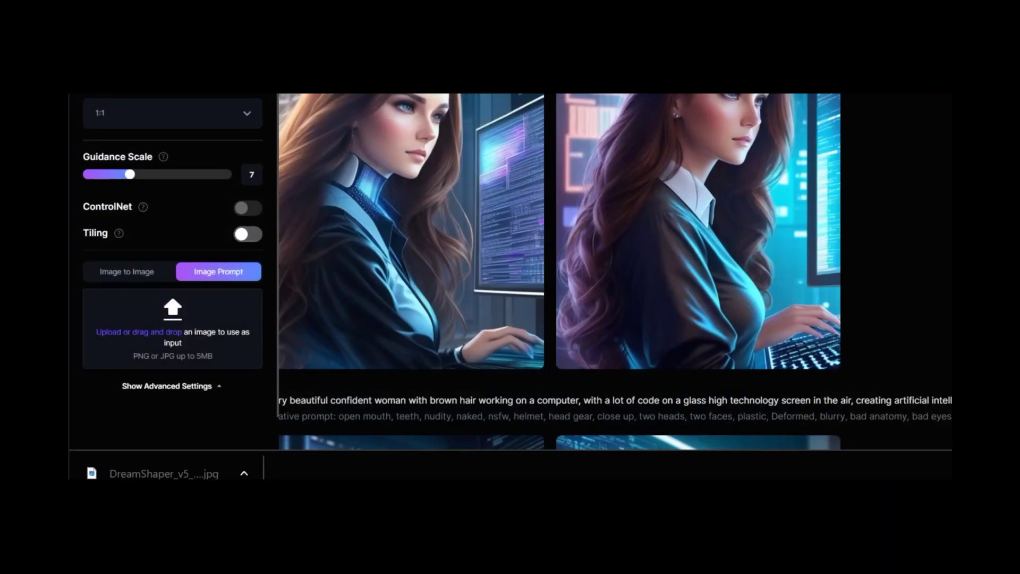
scroll(558, 446, down, 15)
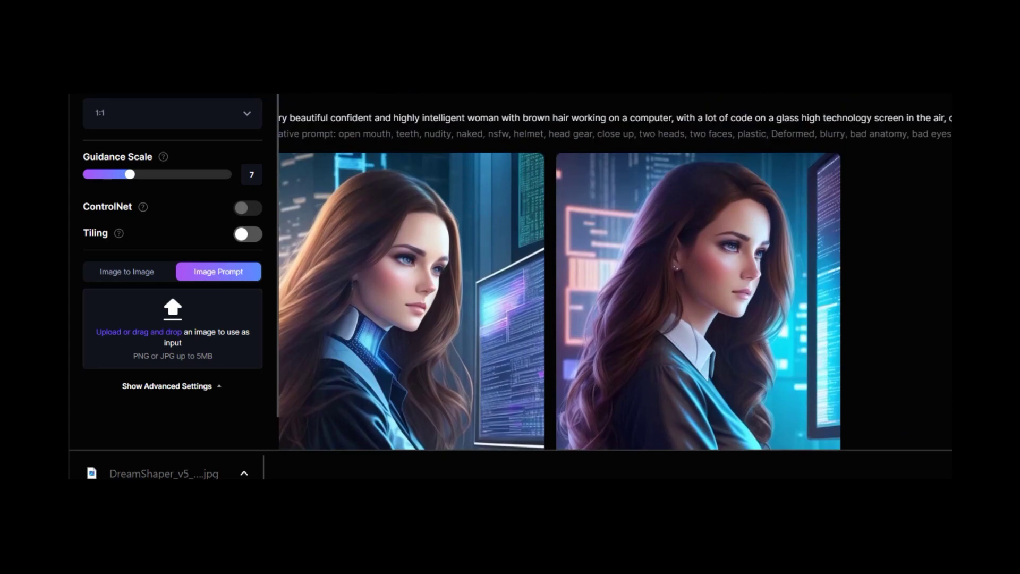
scroll(558, 447, up, 15)
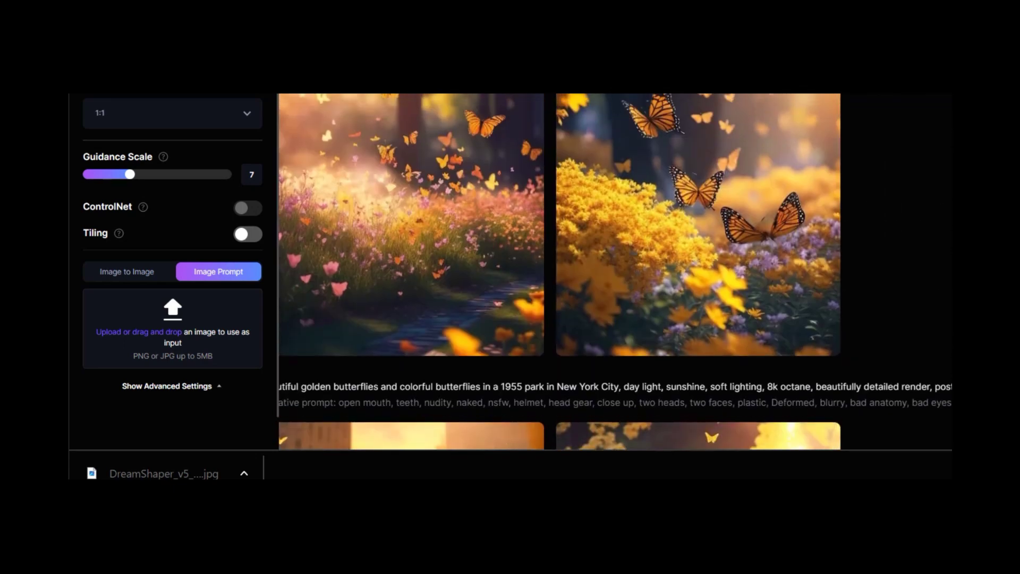